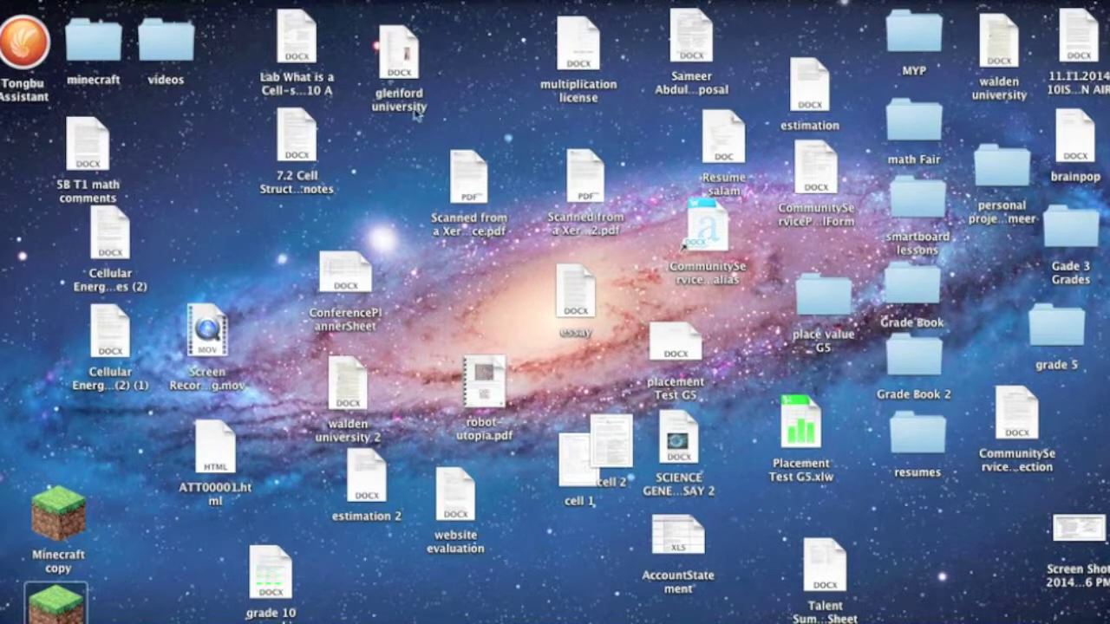
key("w")
key("e")
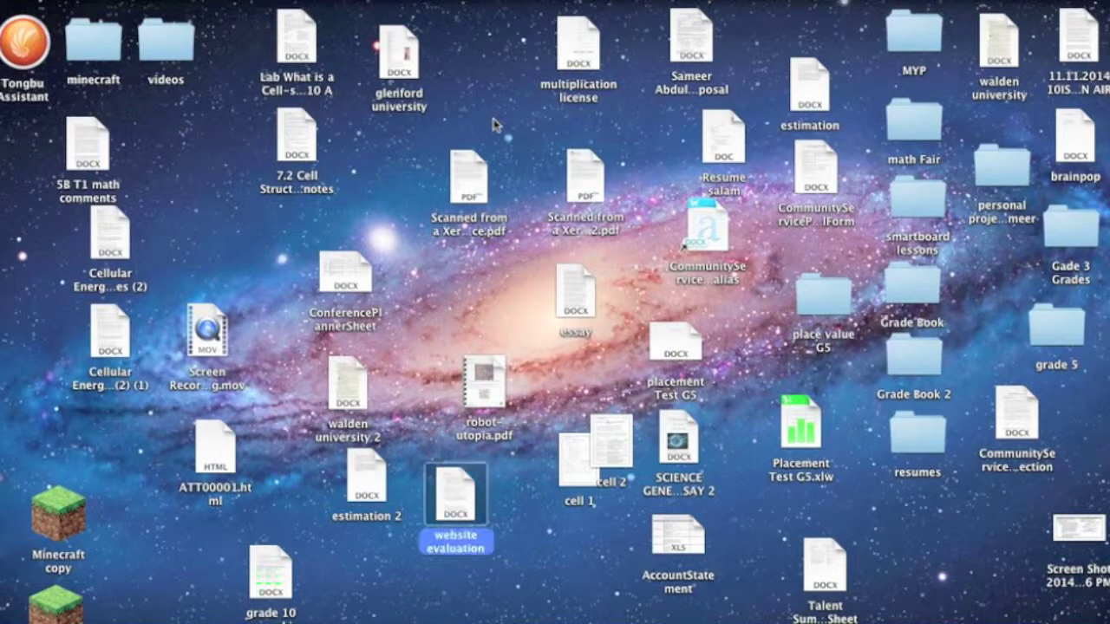
left_click(428, 288)
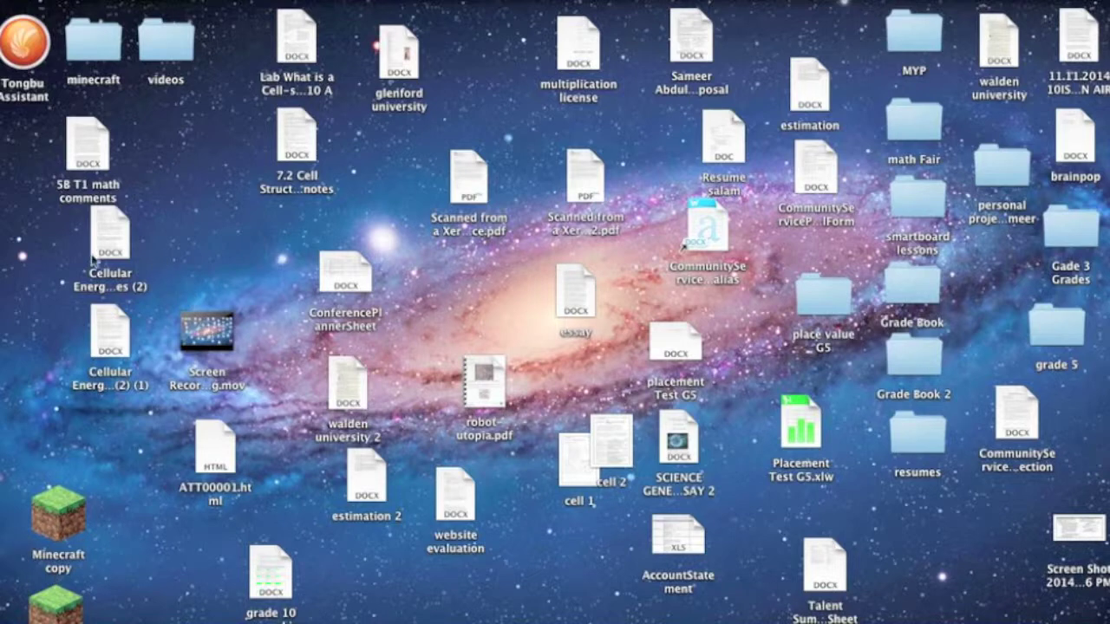
- Open the Minecraft launcher and set the current profile to use the release 1.7.2-OptiFine_HD version, saving the profile
double_click(43, 608)
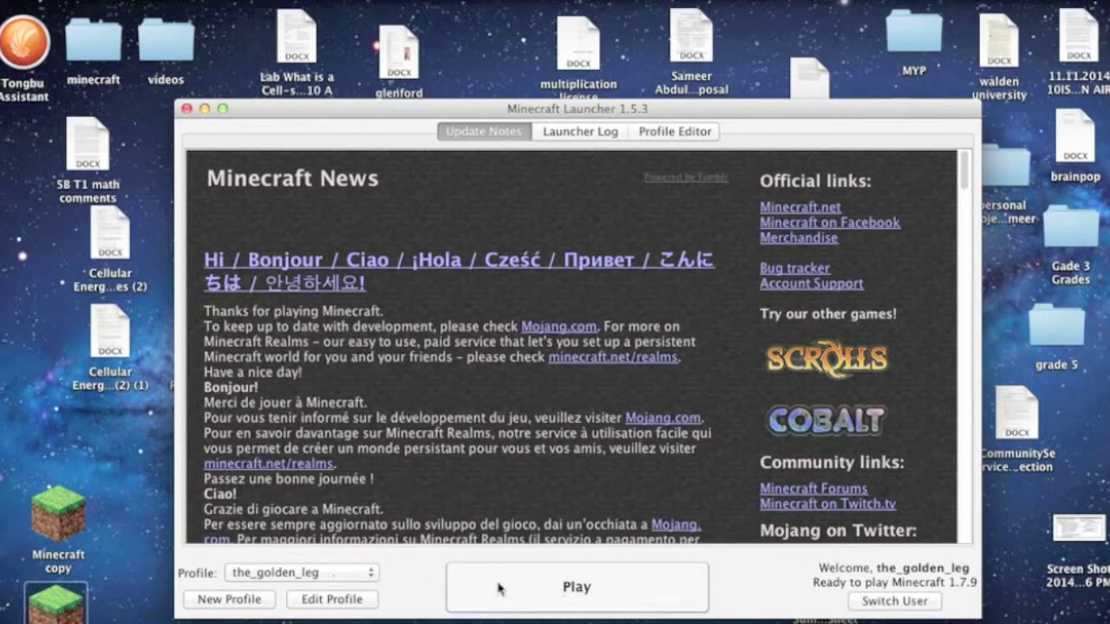
left_click(310, 599)
left_click(403, 413)
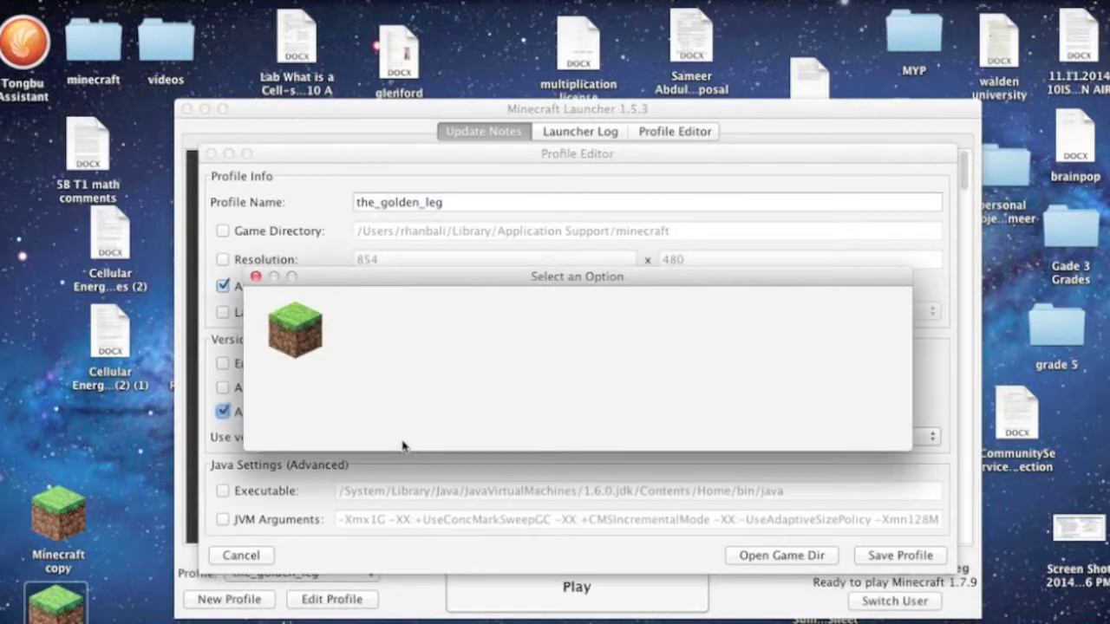
left_click(768, 421)
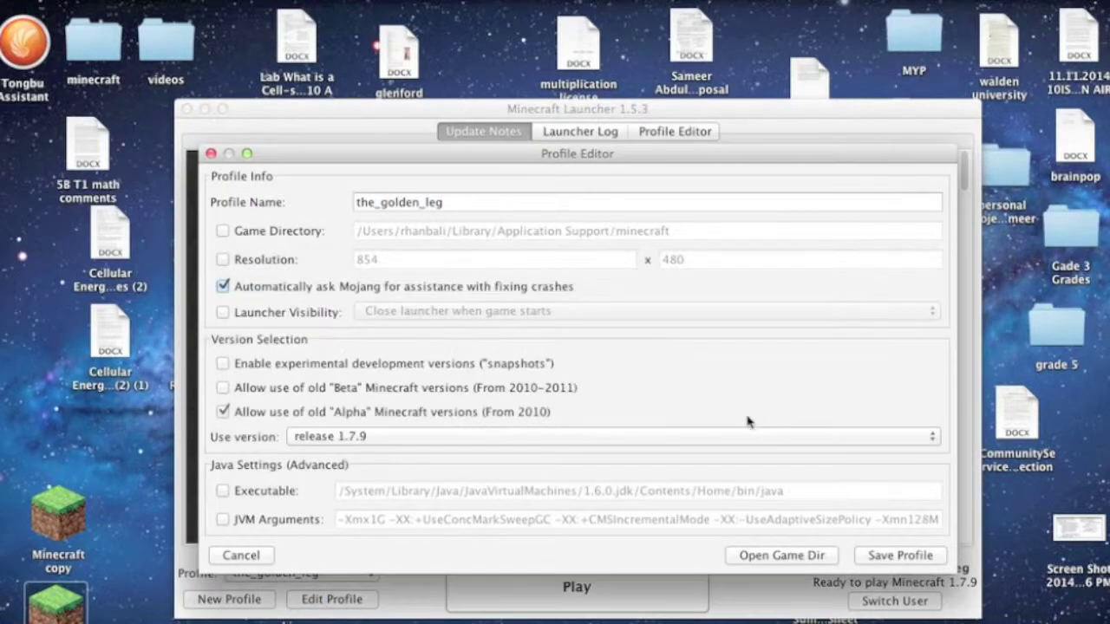
left_click(333, 436)
left_click(407, 534)
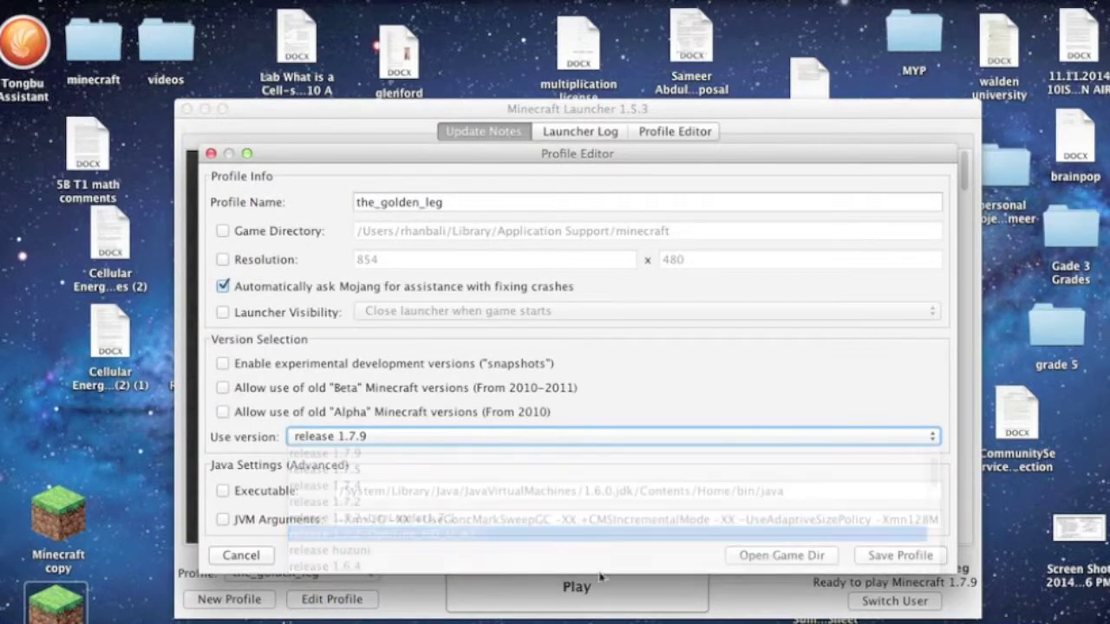
left_click(899, 559)
- Launch the game with the edited profile
left_click(577, 588)
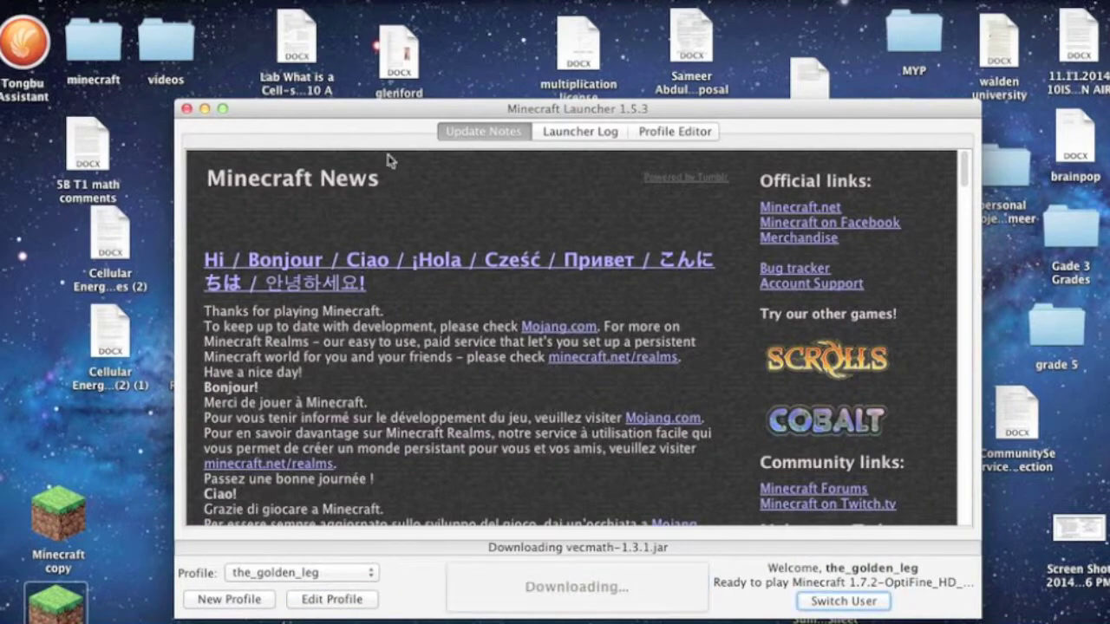
left_click(376, 603)
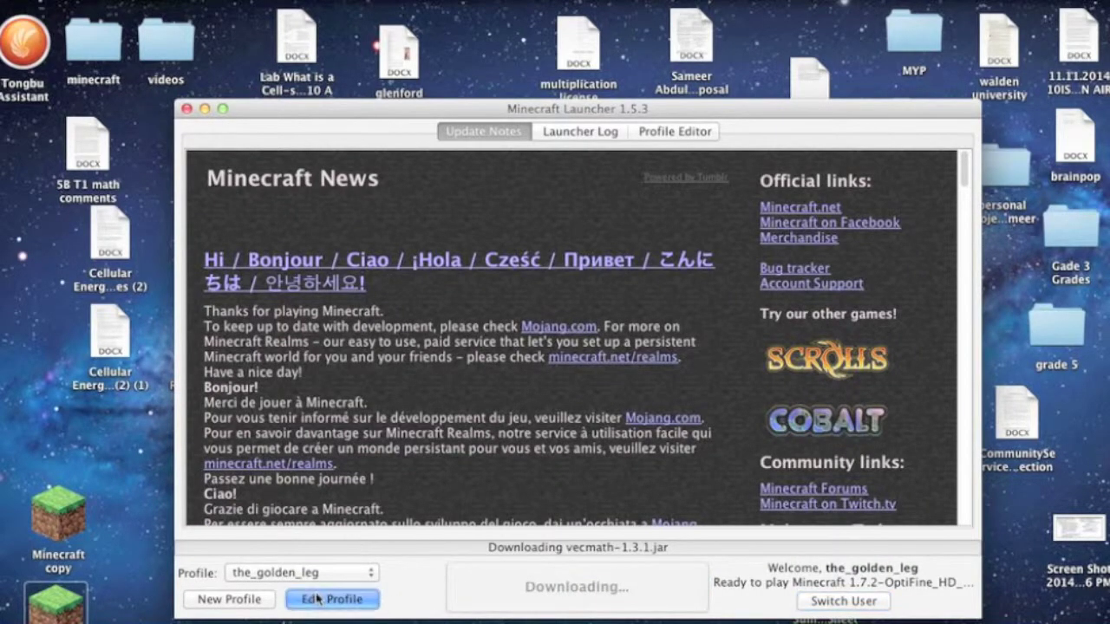
left_click(381, 437)
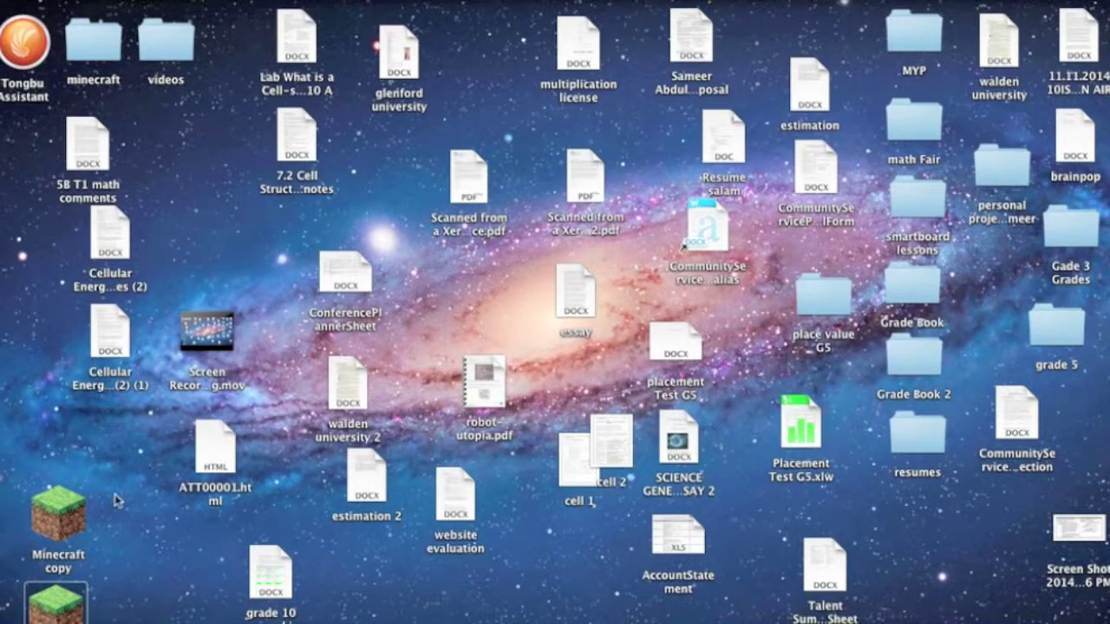
- Open the "Minecraft copy" application from the desktop and launch a second game instance from its launcher, moved clear of the first game
left_click(43, 501)
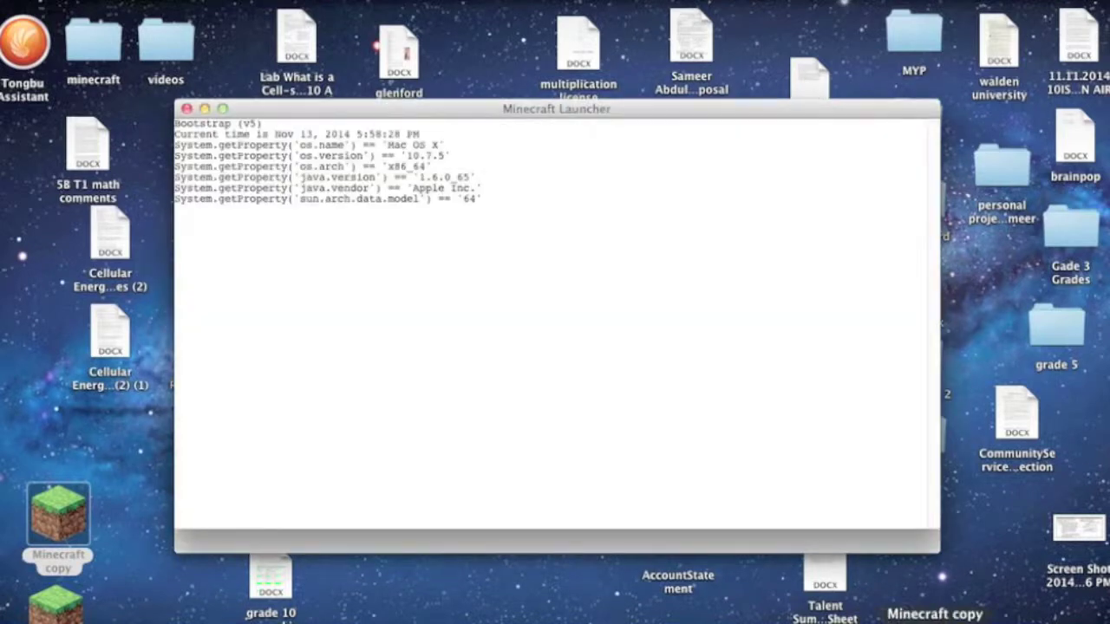
left_click_drag(507, 109, 840, 65)
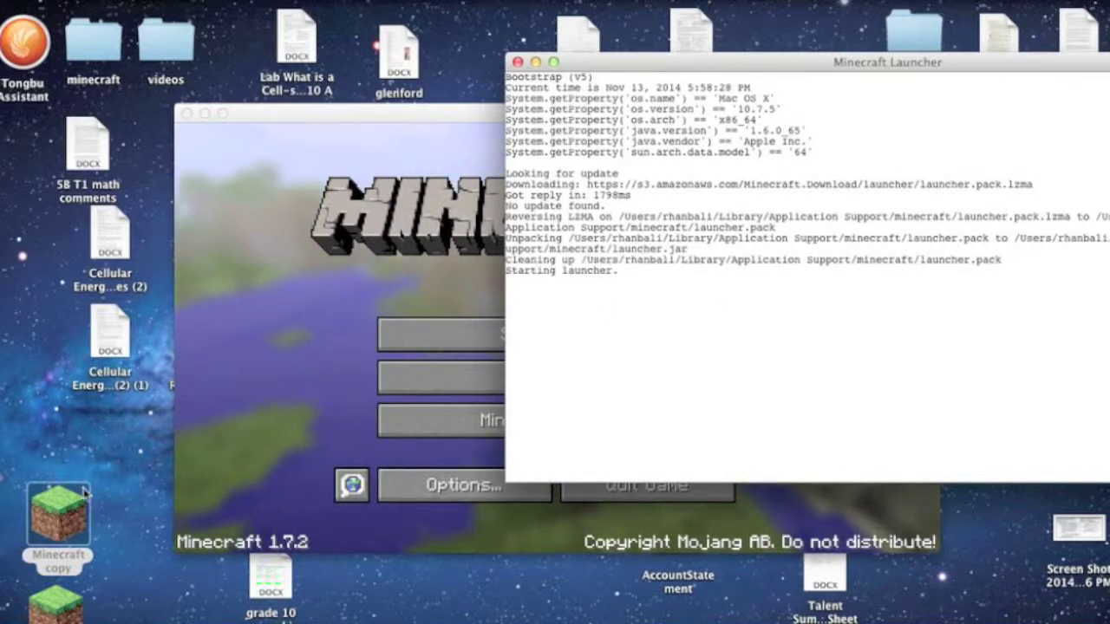
right_click(55, 516)
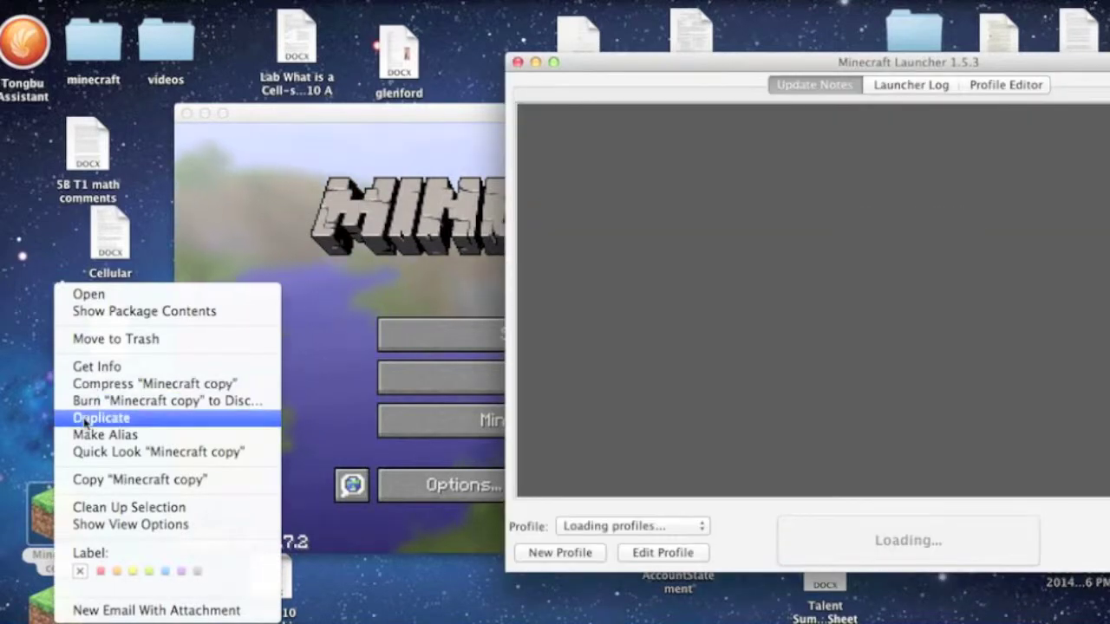
left_click(9, 362)
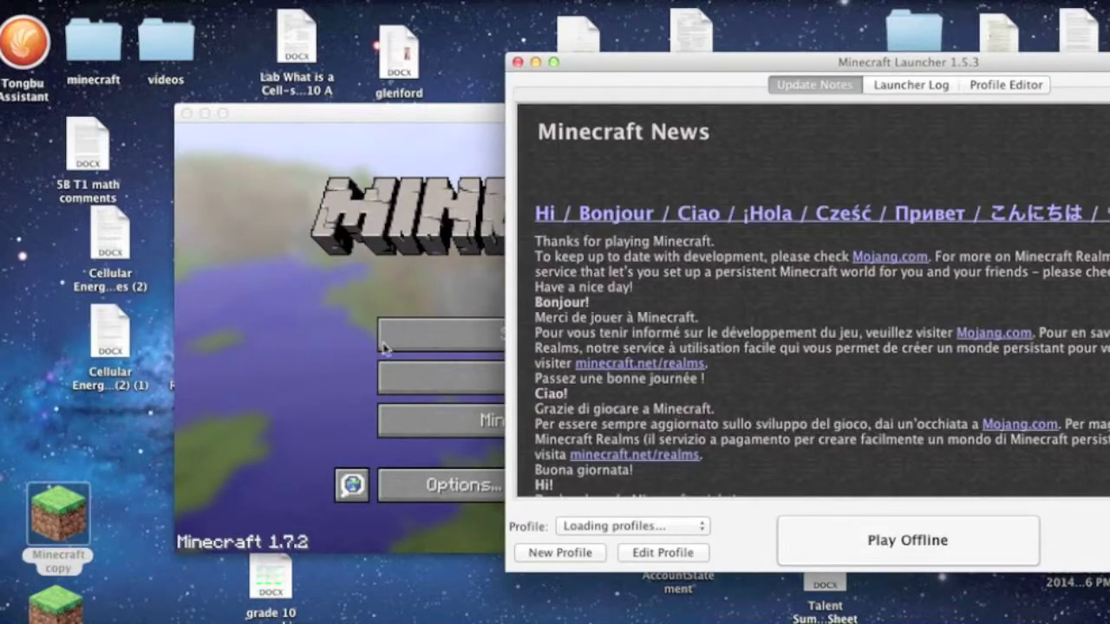
left_click_drag(669, 77, 482, 71)
left_click(626, 543)
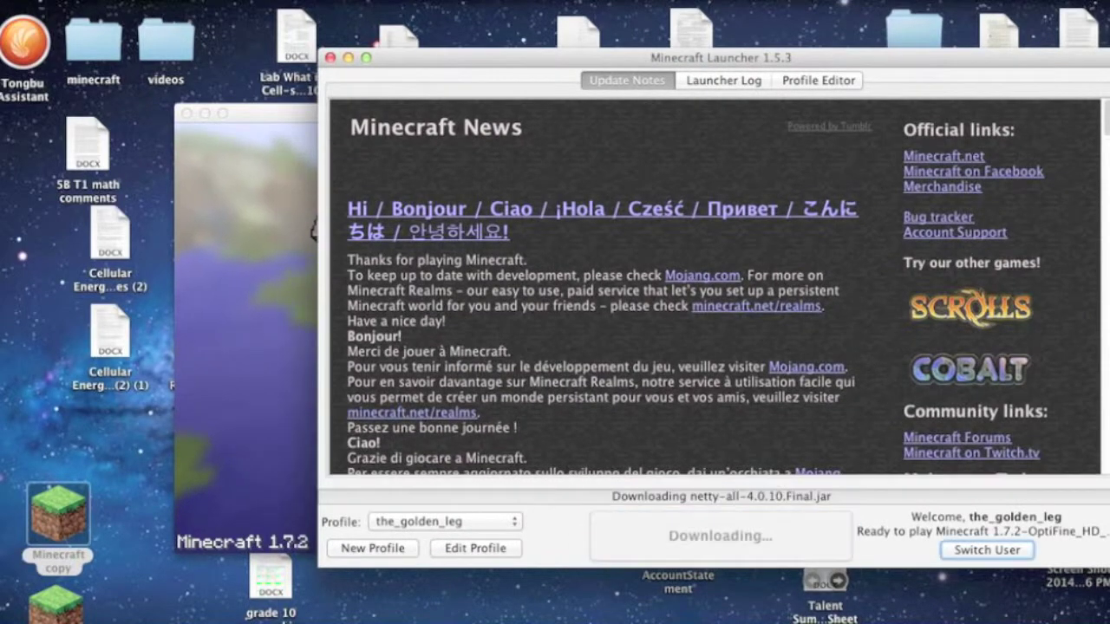
- Switch to the first game window and load the singleplayer world New World
left_click(310, 230)
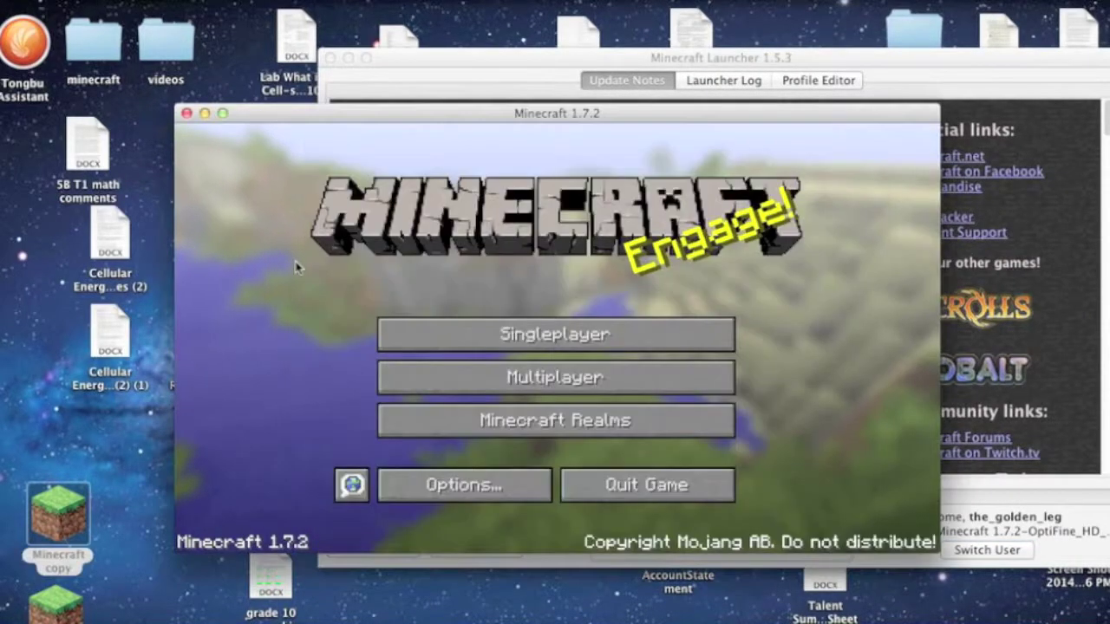
left_click(485, 345)
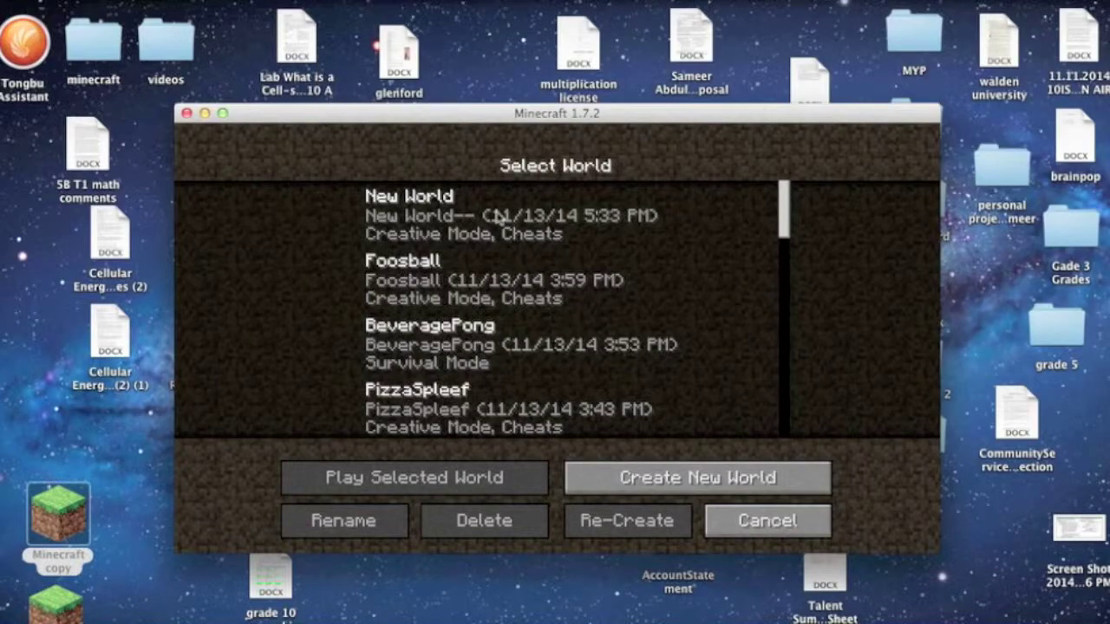
left_click(518, 212)
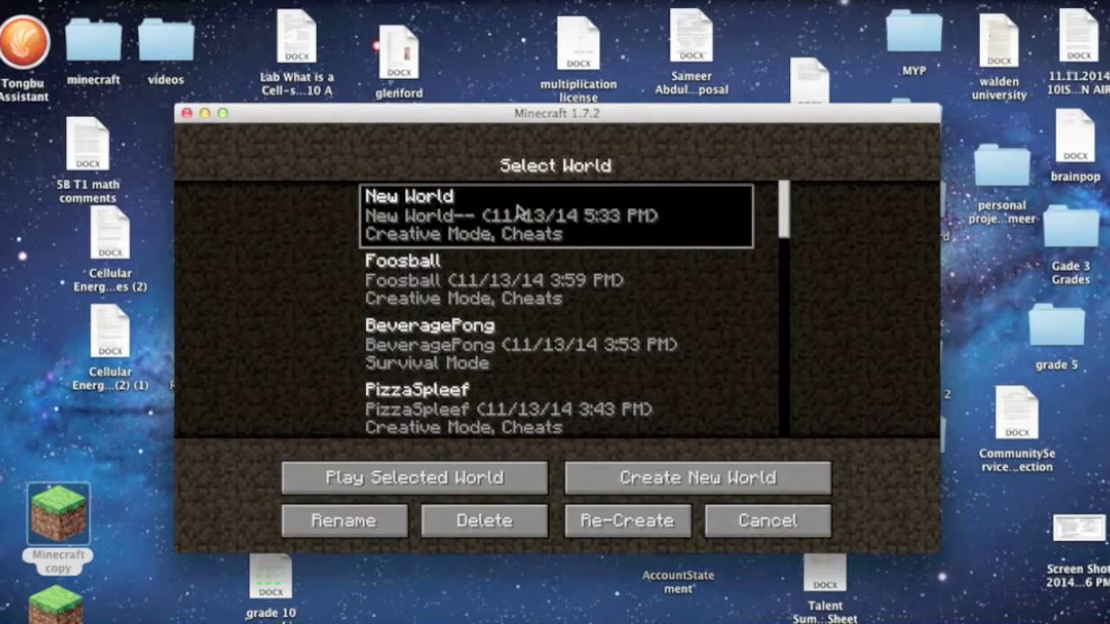
double_click(518, 211)
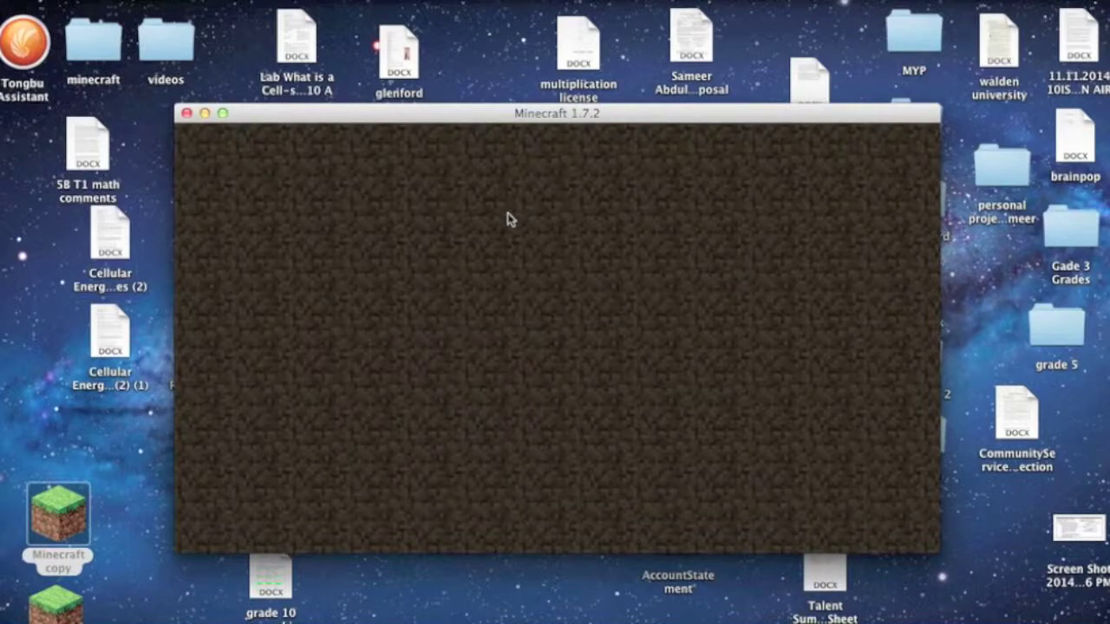
- Free the cursor with the inventory, enlarge the New World window to fill the screen, and position the second game window over it
key("e")
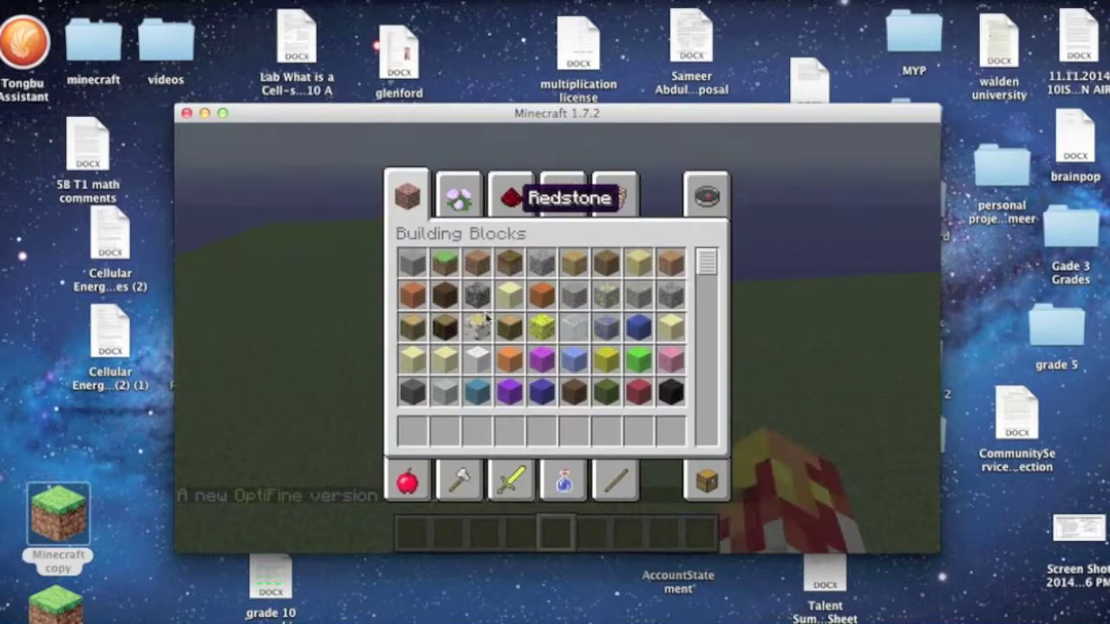
key("e")
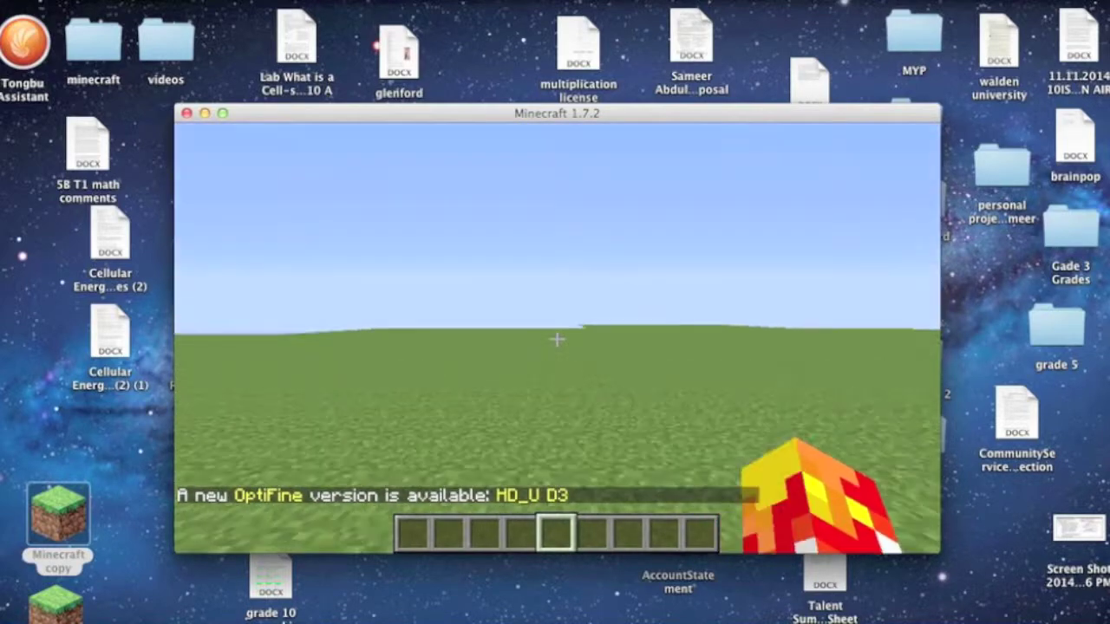
key("e")
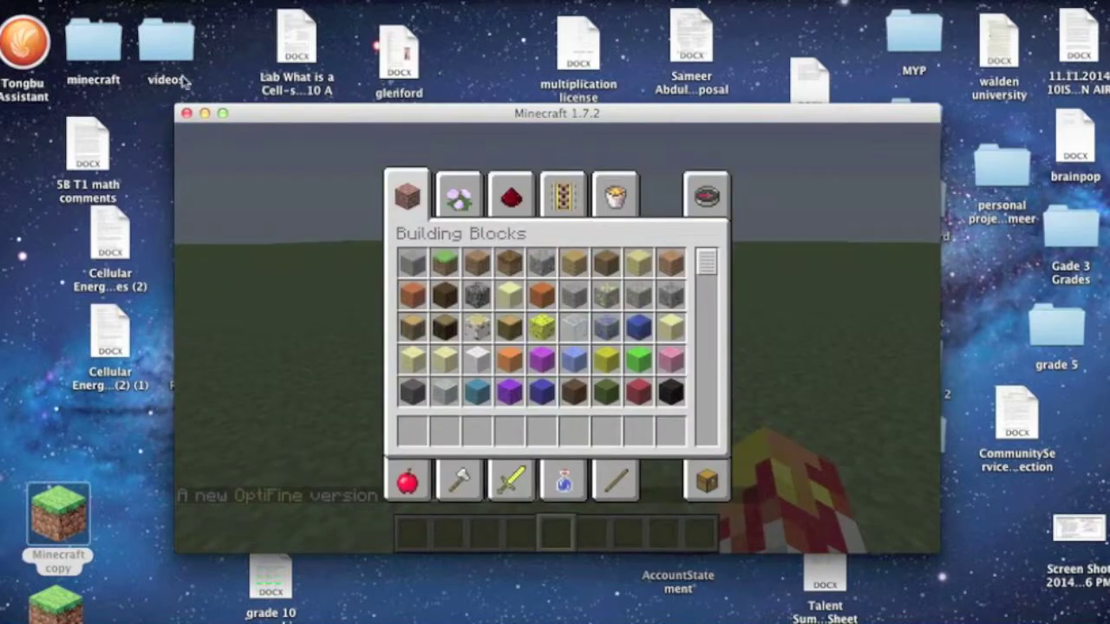
left_click(223, 114)
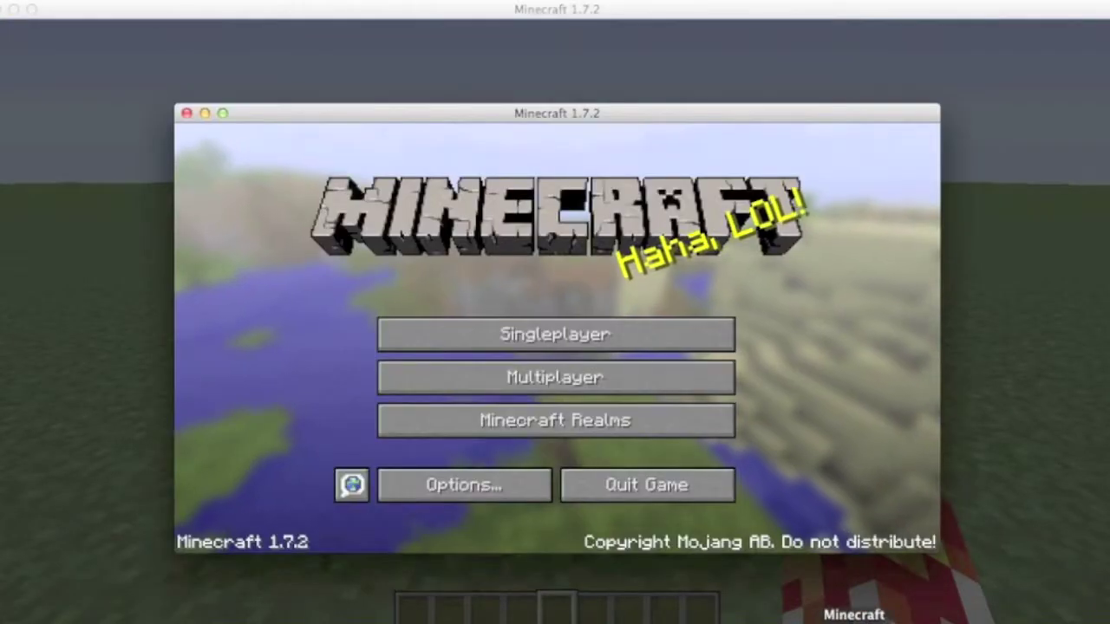
left_click_drag(475, 114, 596, 79)
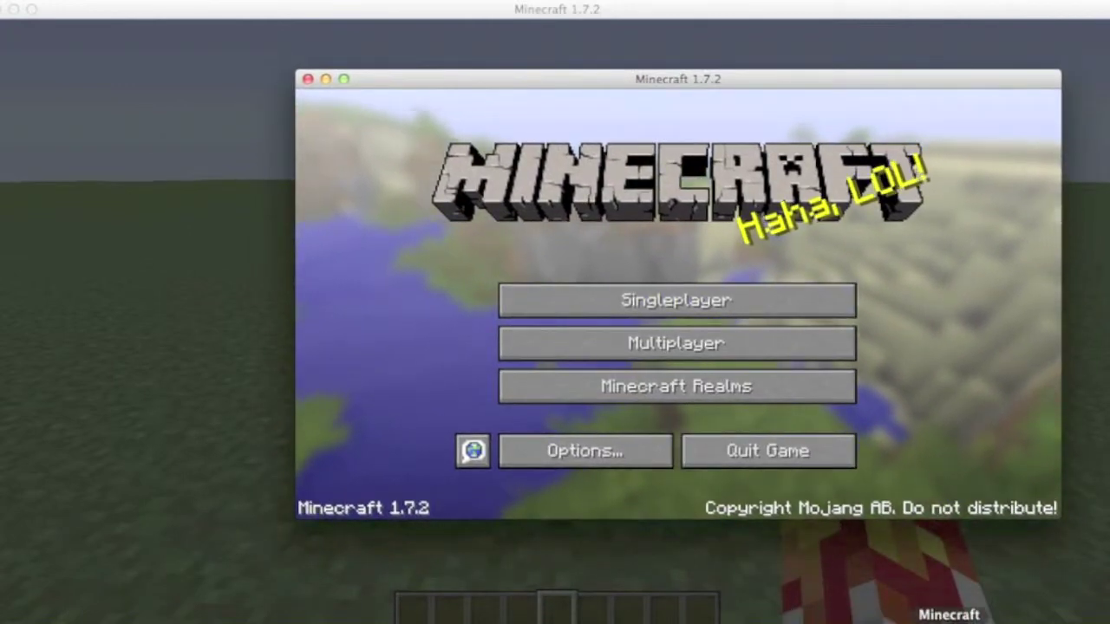
left_click_drag(376, 87, 346, 107)
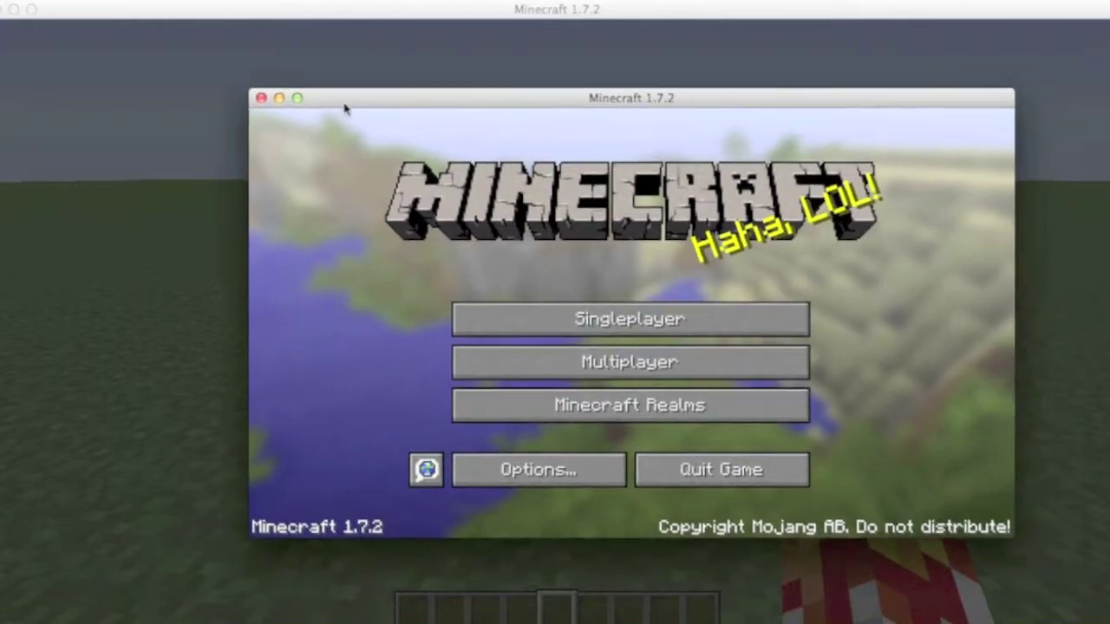
- Open New World to LAN with the other players' game mode set to Creative and cheats allowed
left_click(391, 25)
key("e")
key("Escape")
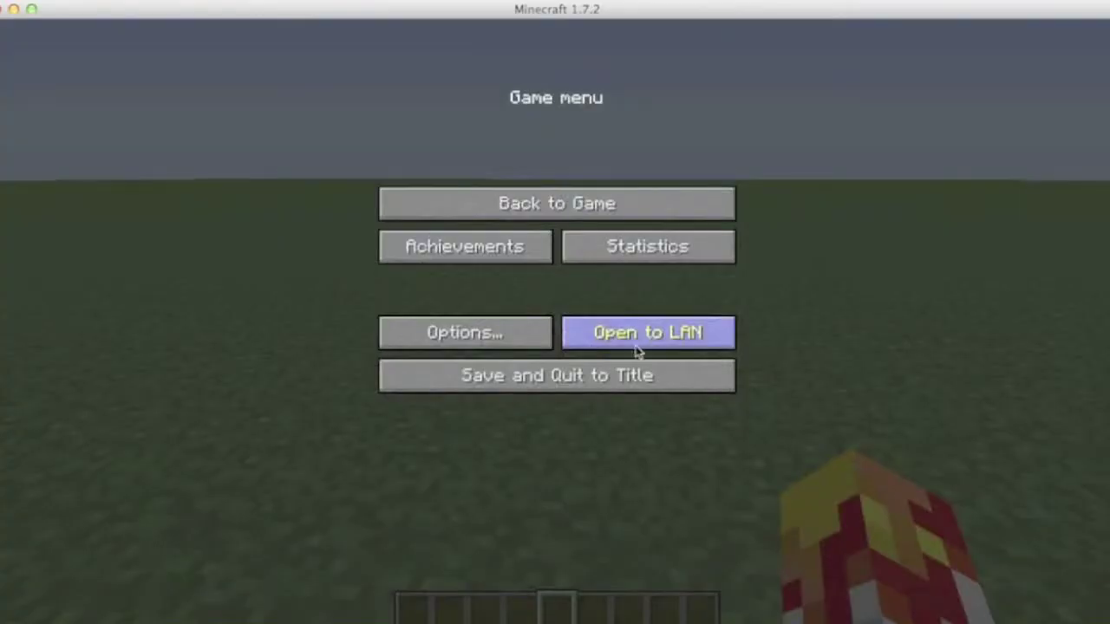
left_click(637, 342)
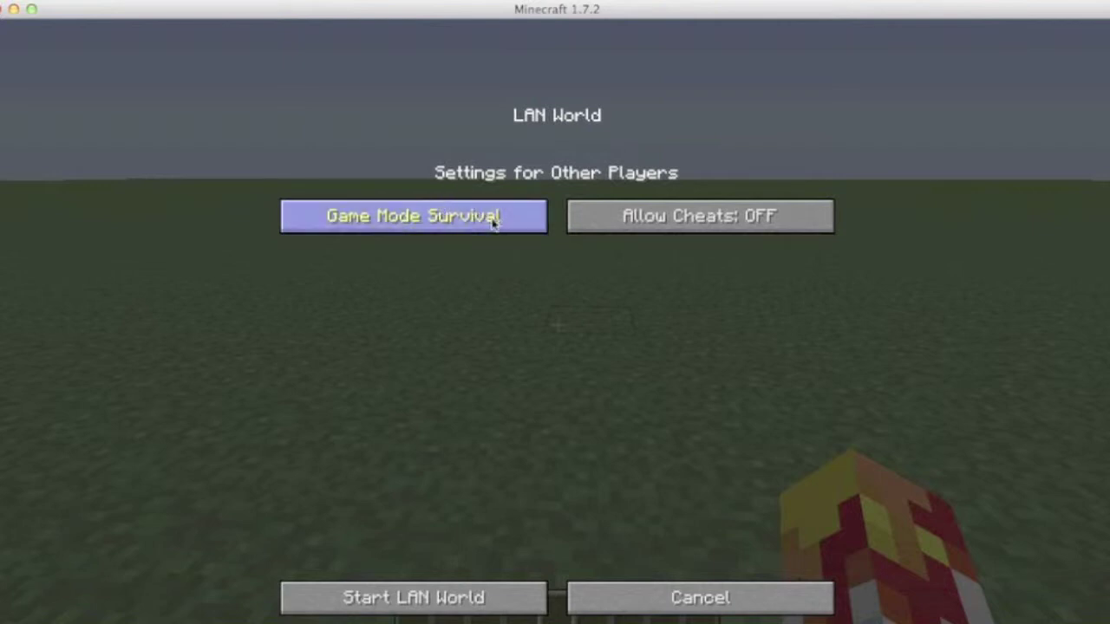
left_click(455, 223)
left_click(455, 223)
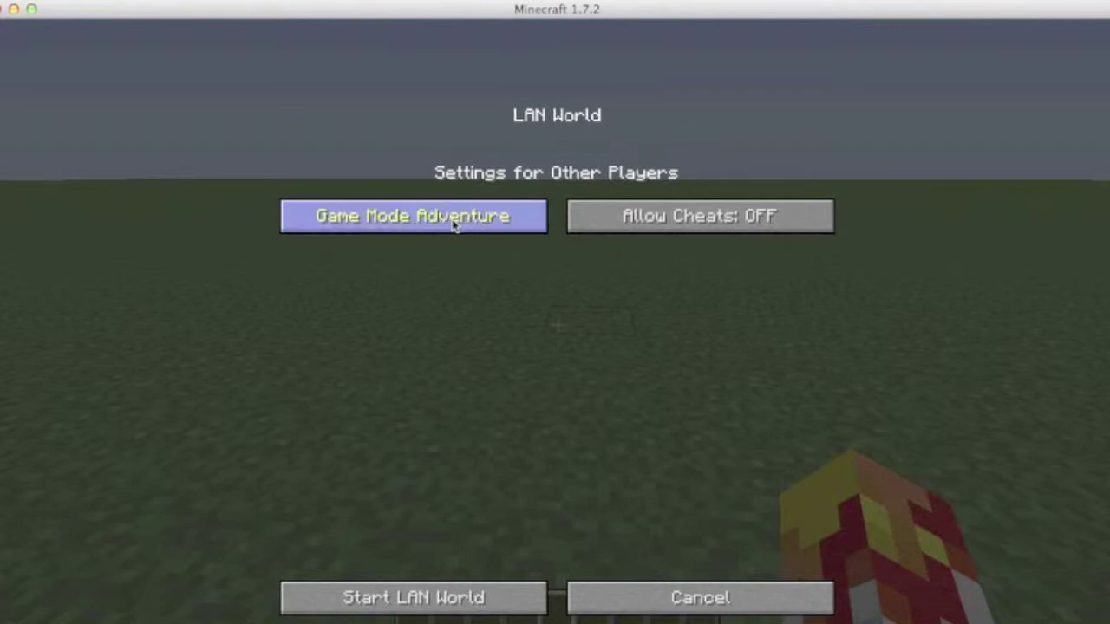
left_click(454, 223)
left_click(454, 223)
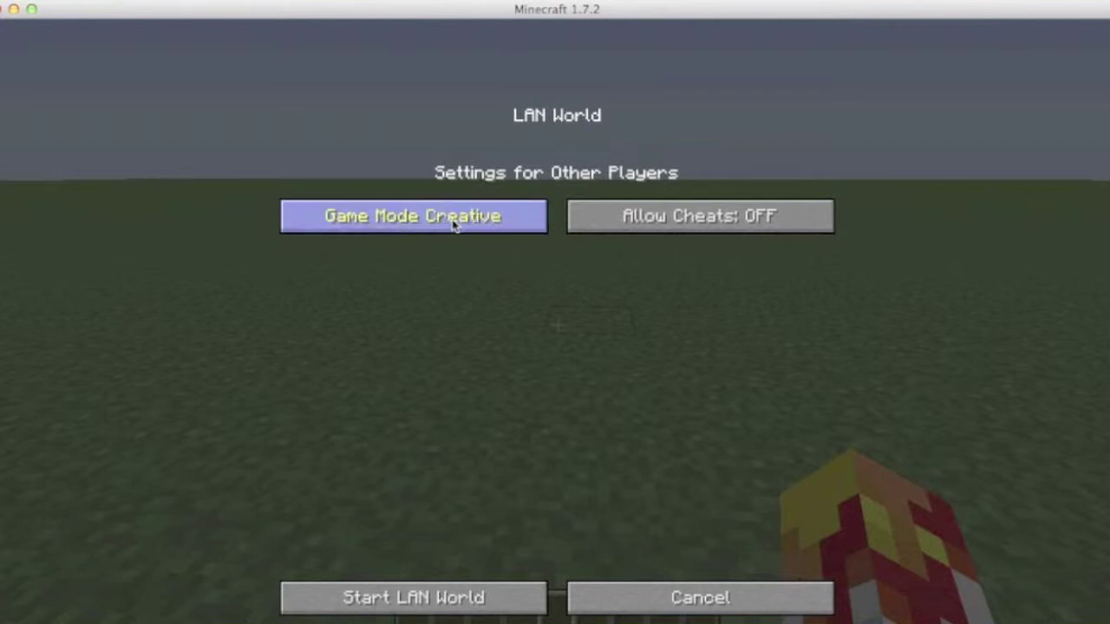
left_click(694, 224)
left_click(484, 597)
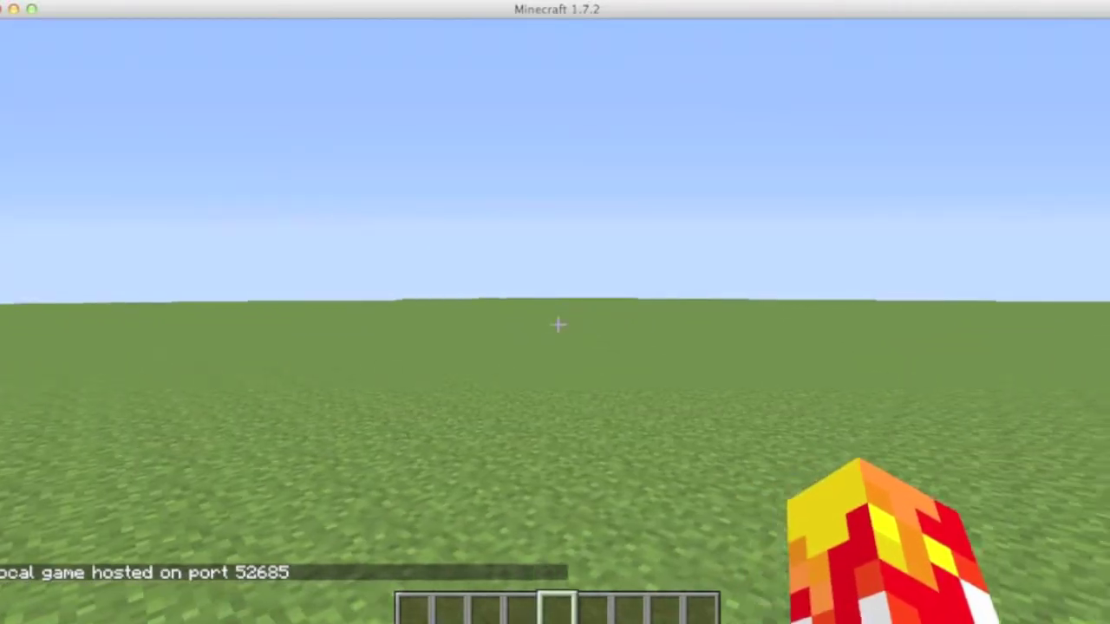
- Switch to the second game instance, refresh its multiplayer server list, and locate the LAN World entry for New World
key("t")
key("Escape")
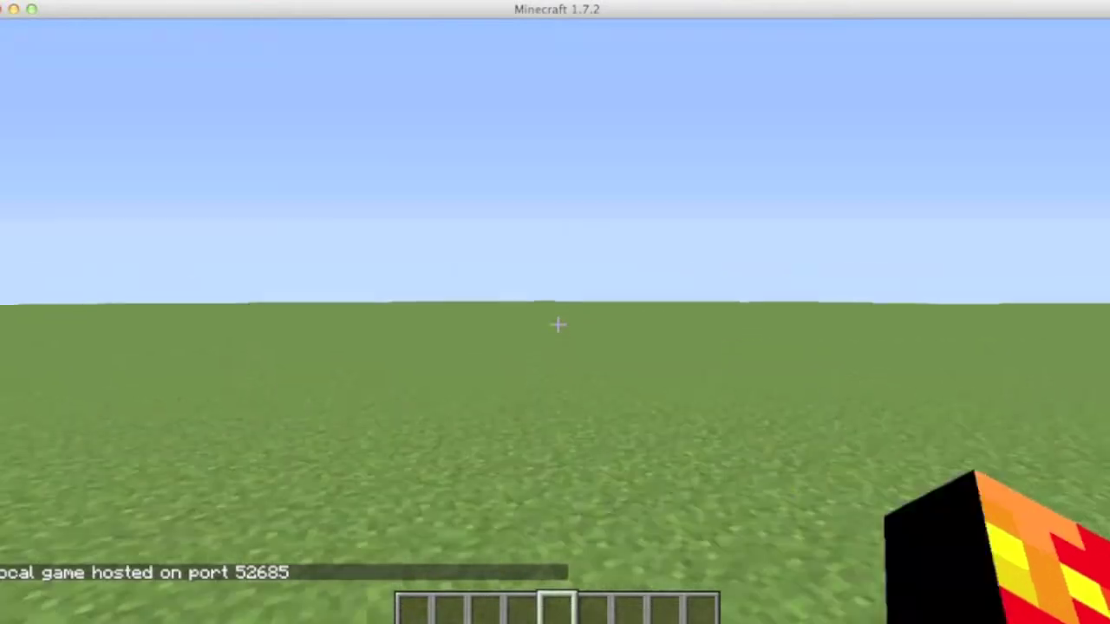
key("e")
left_click(901, 618)
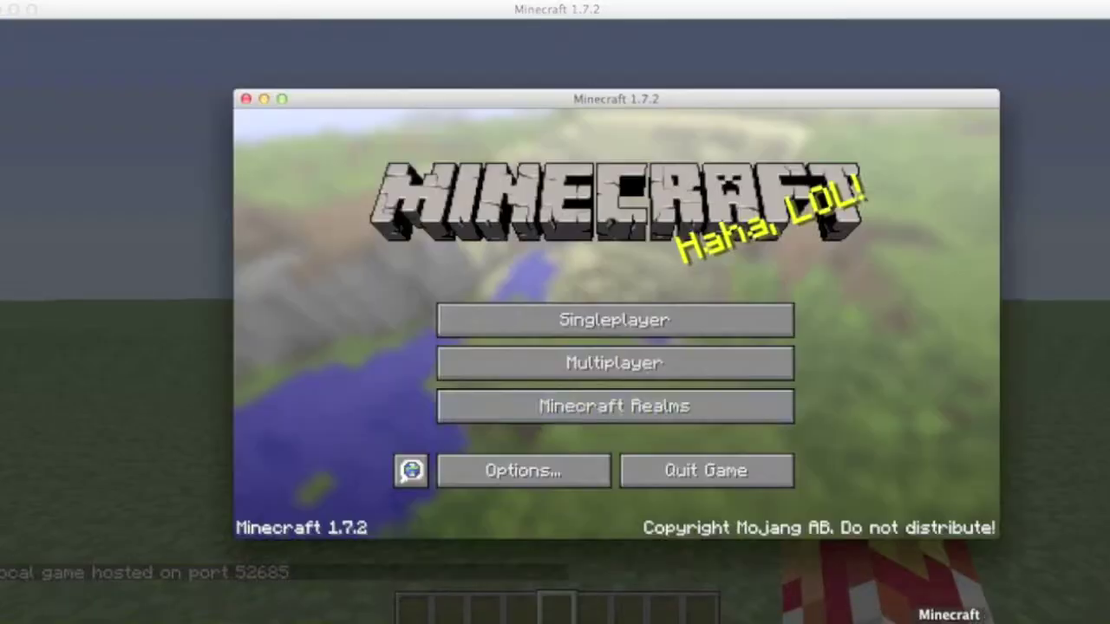
left_click(705, 376)
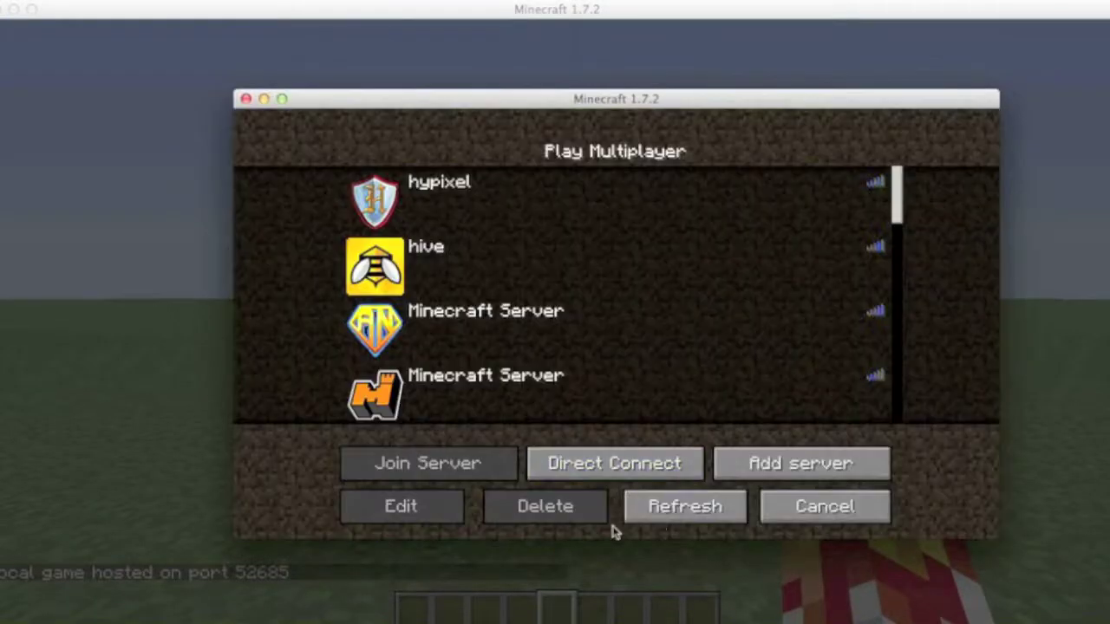
left_click(664, 506)
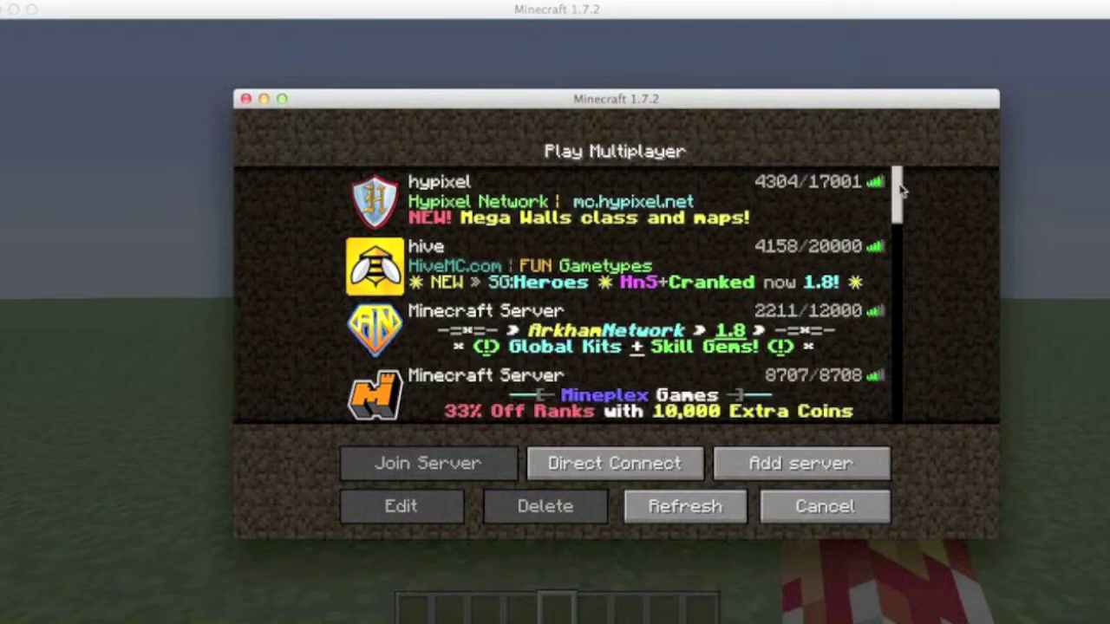
left_click_drag(897, 193, 897, 247)
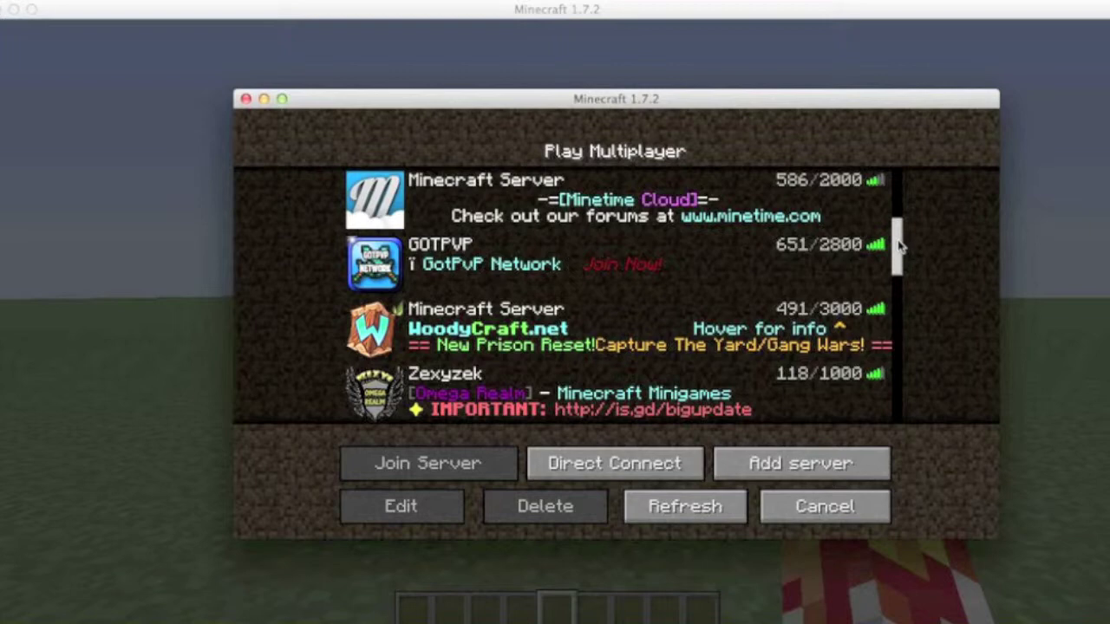
left_click_drag(897, 243, 869, 436)
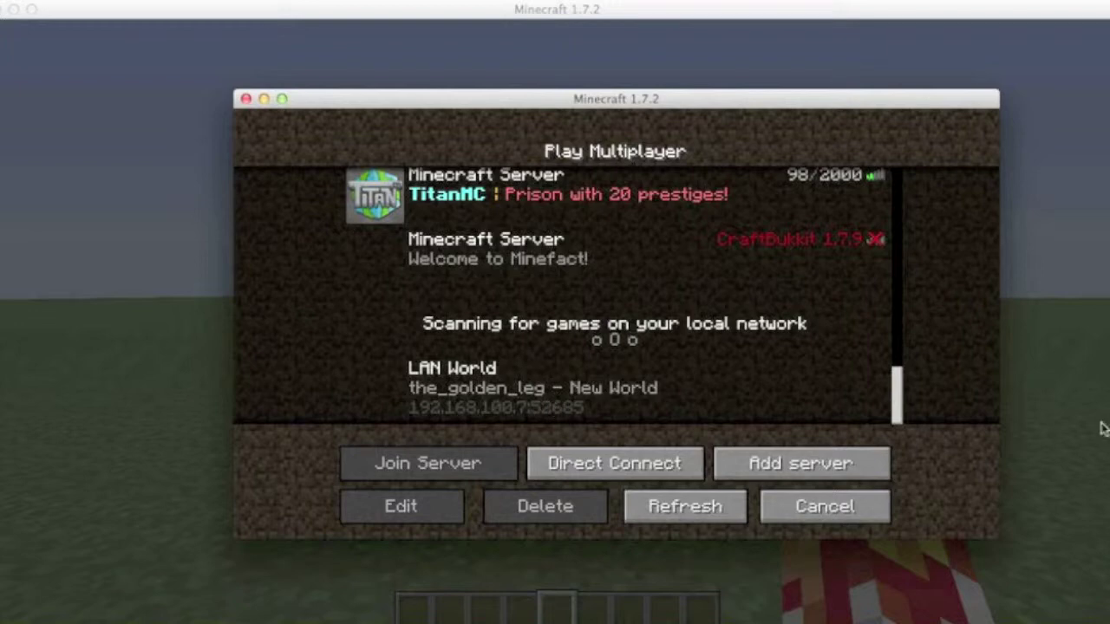
- Try twice to join New World through its LAN World entry in the multiplayer server list, leaving the connection screen each time
double_click(499, 392)
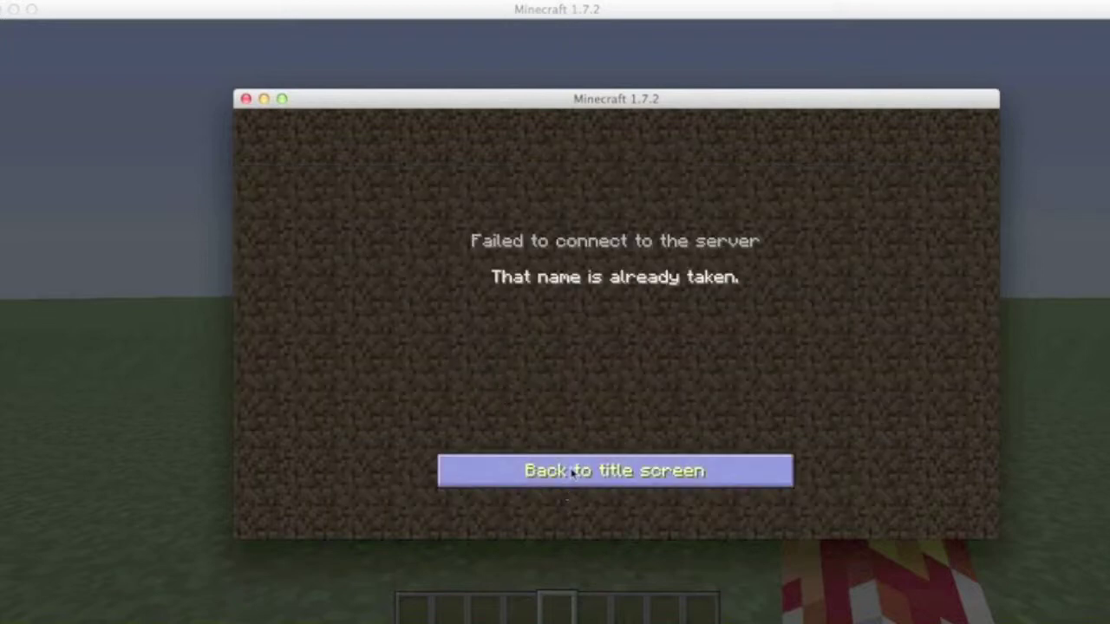
left_click(572, 471)
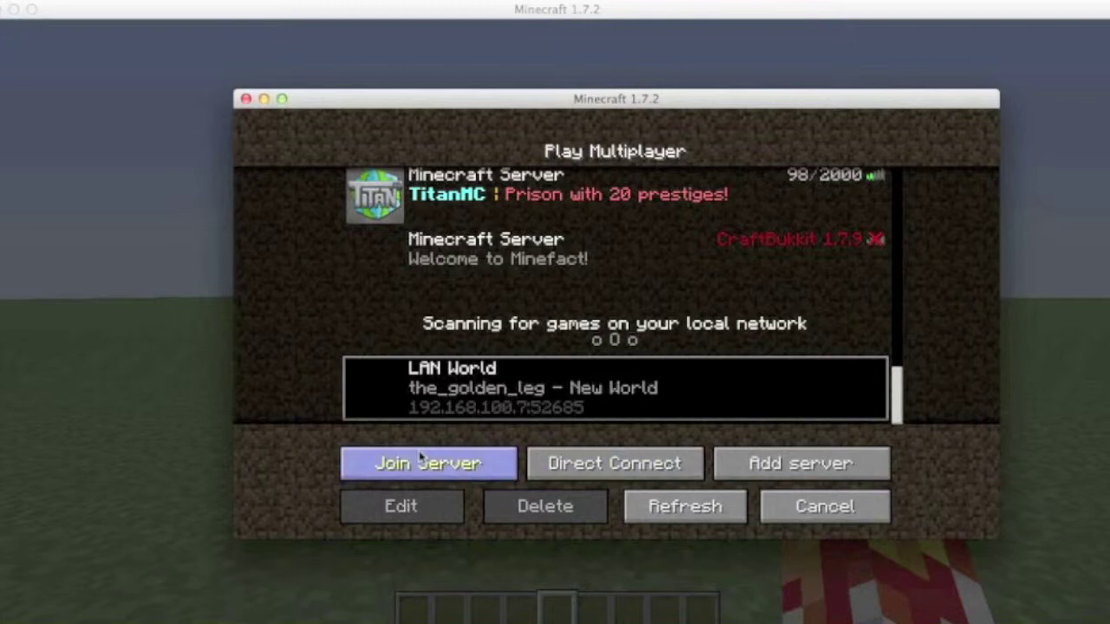
double_click(436, 395)
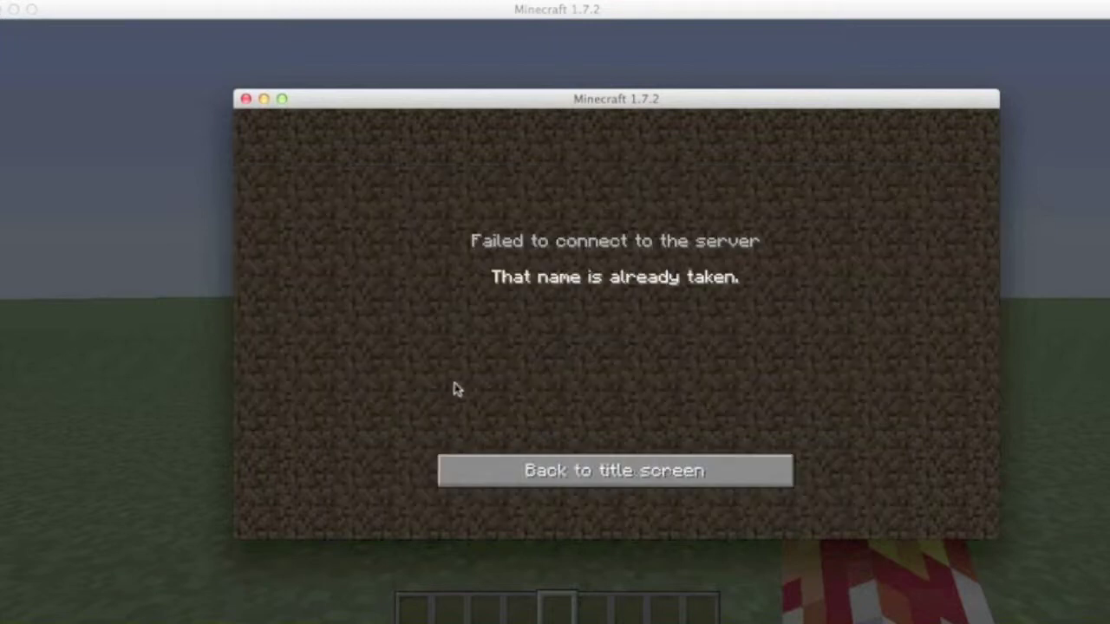
left_click(577, 472)
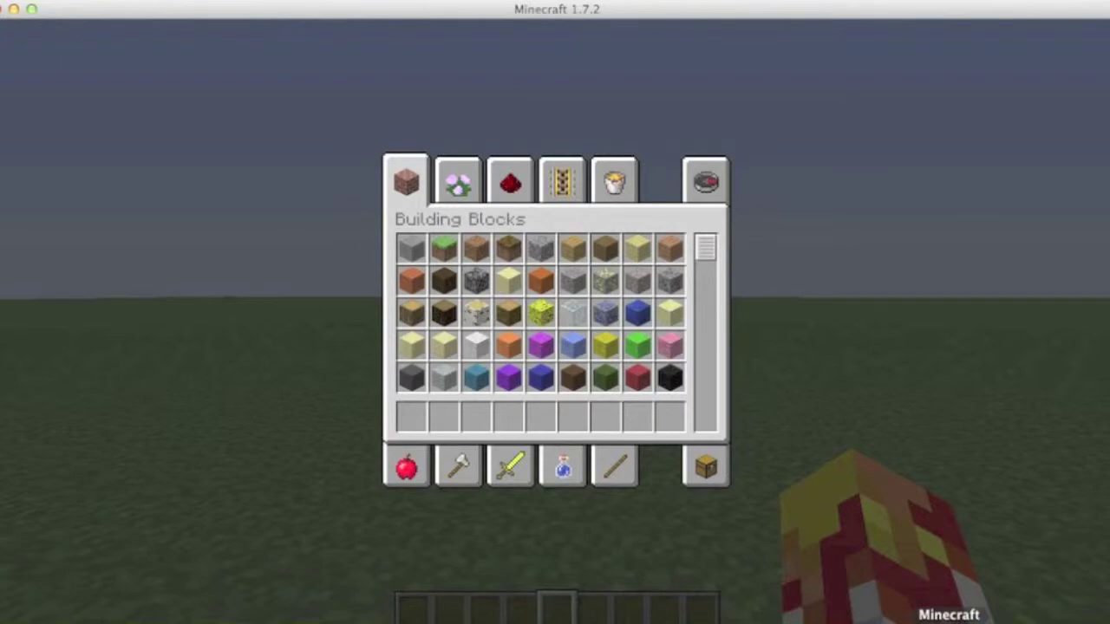
- Check the first game window by resuming New World, free the cursor with the inventory, and return to the second instance's server list
key("super+Tab")
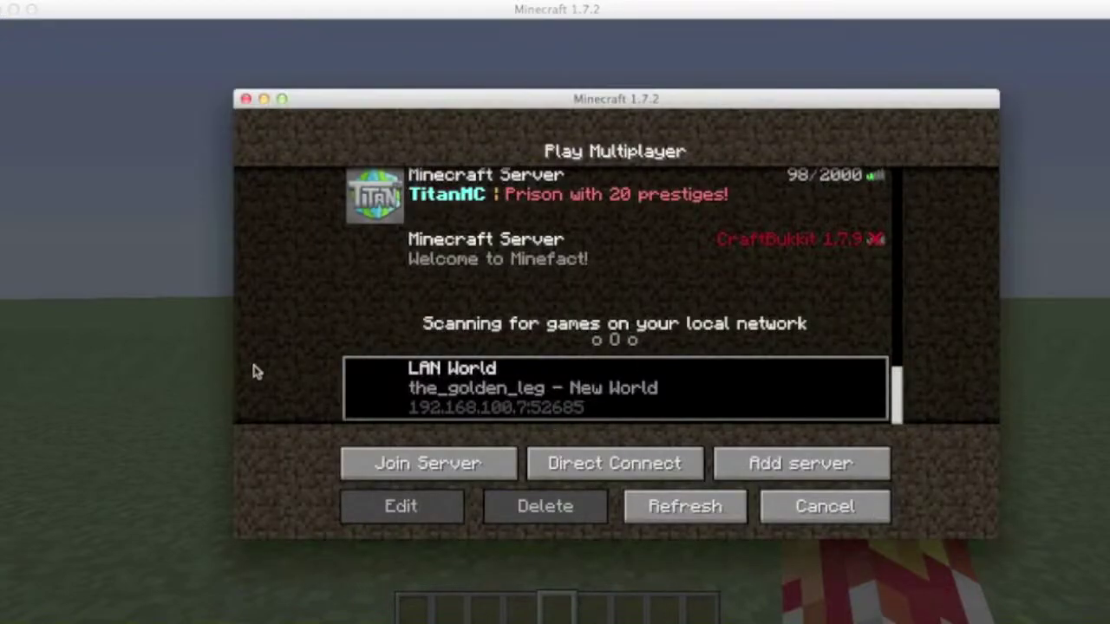
key("super+Tab")
key("e")
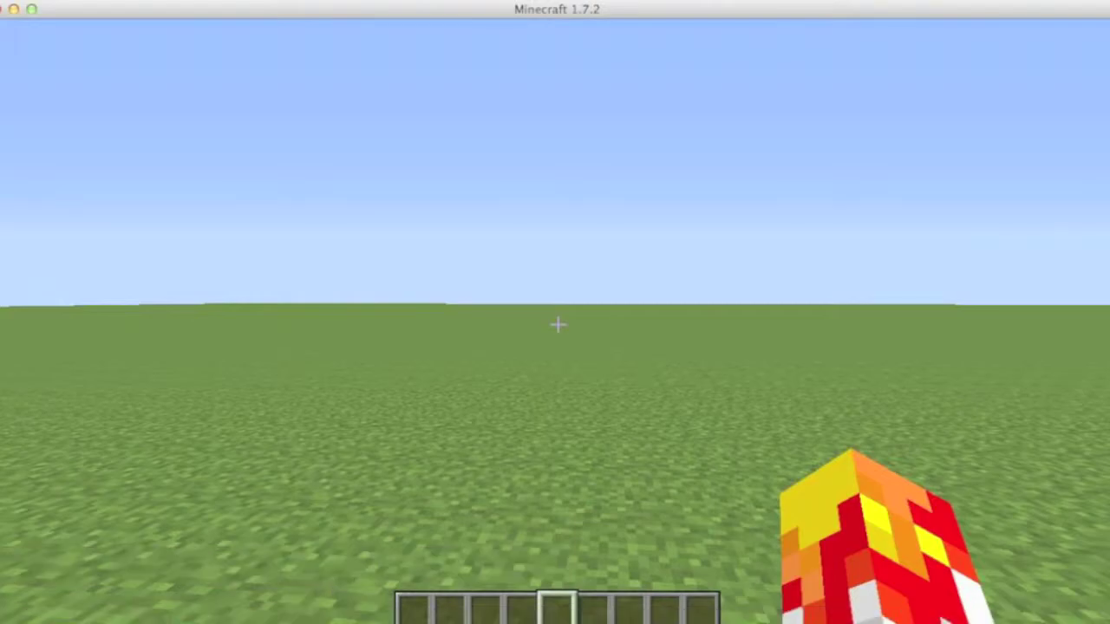
key("e")
key("super+Tab")
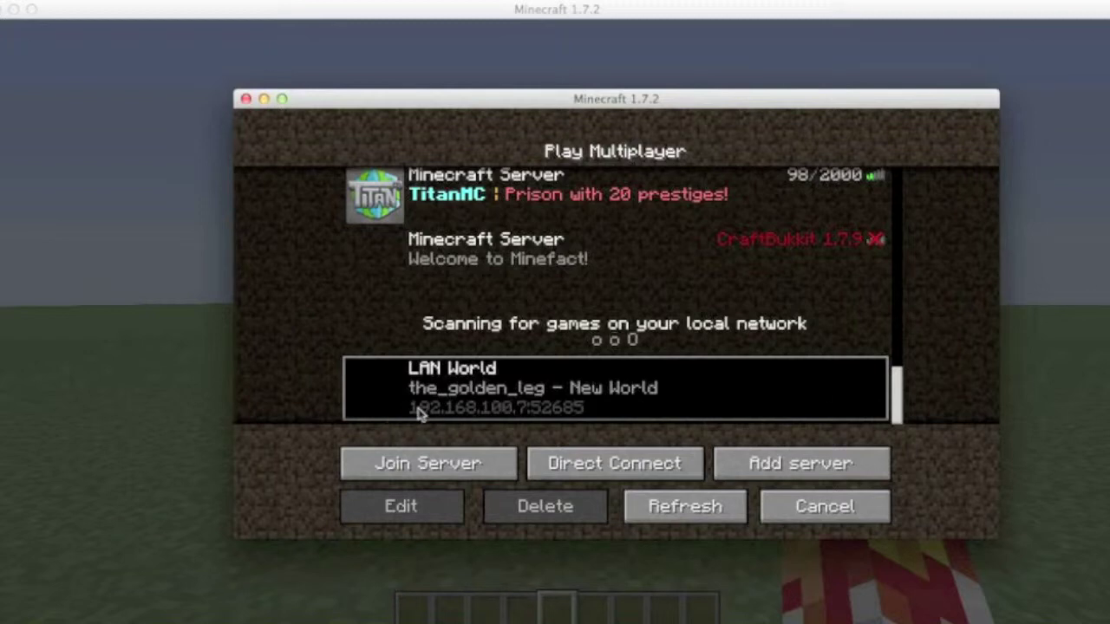
- Clear the old server address in Direct Connect and return to the server list
left_click(539, 460)
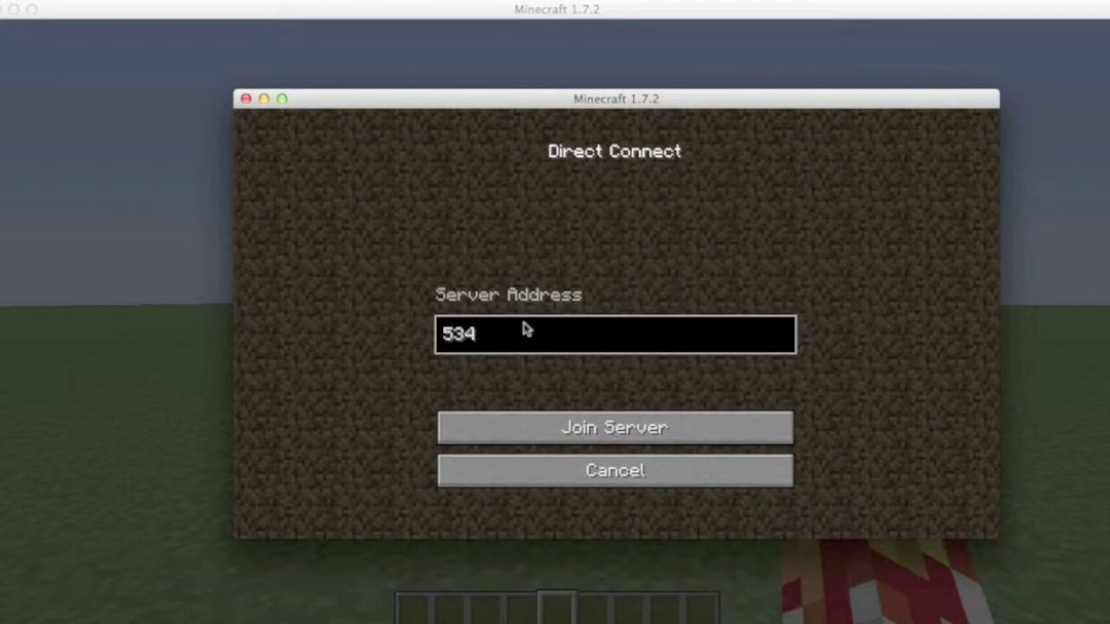
key("BackSpace")
key("BackSpace")
key("BackSpace")
left_click(520, 467)
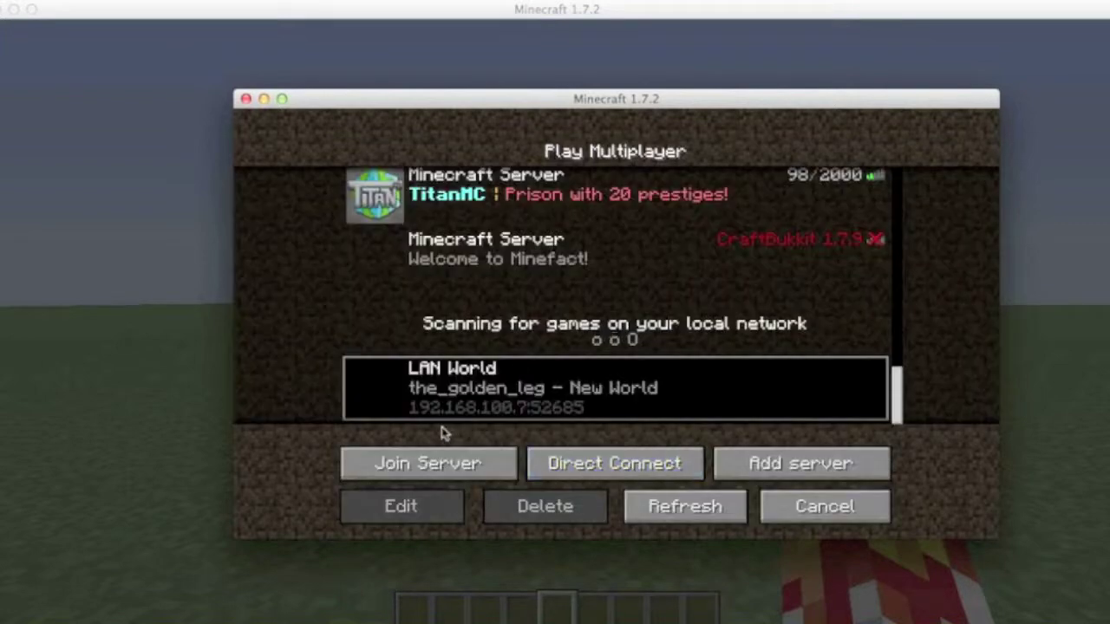
- Enter 192.168.100.7: as the Direct Connect server address, copying it piece by piece from the LAN World entry
left_click(637, 468)
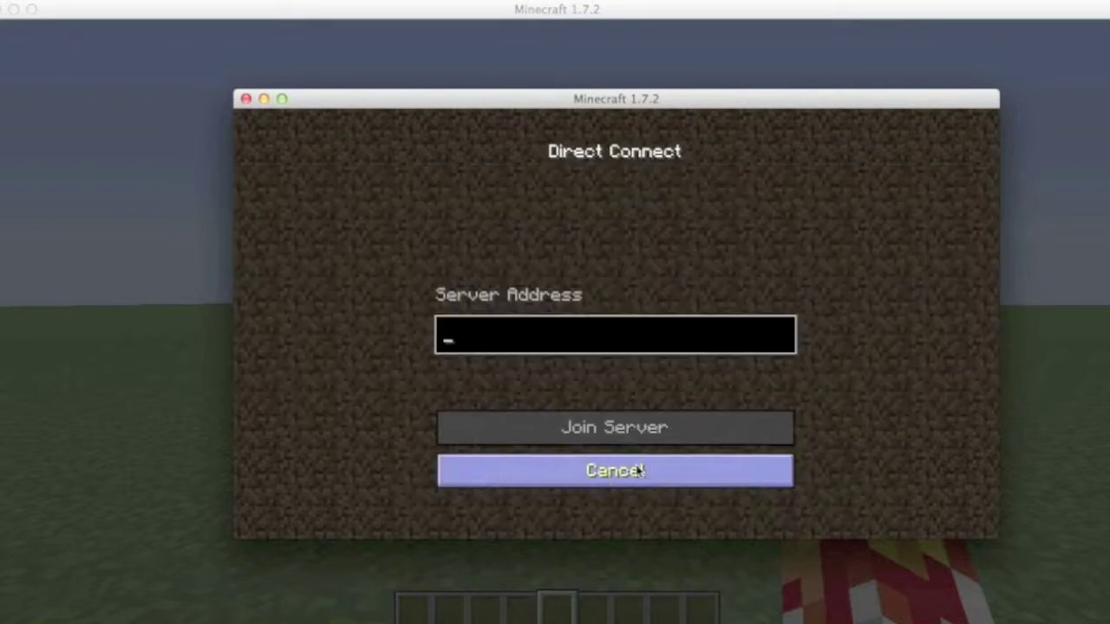
type("192")
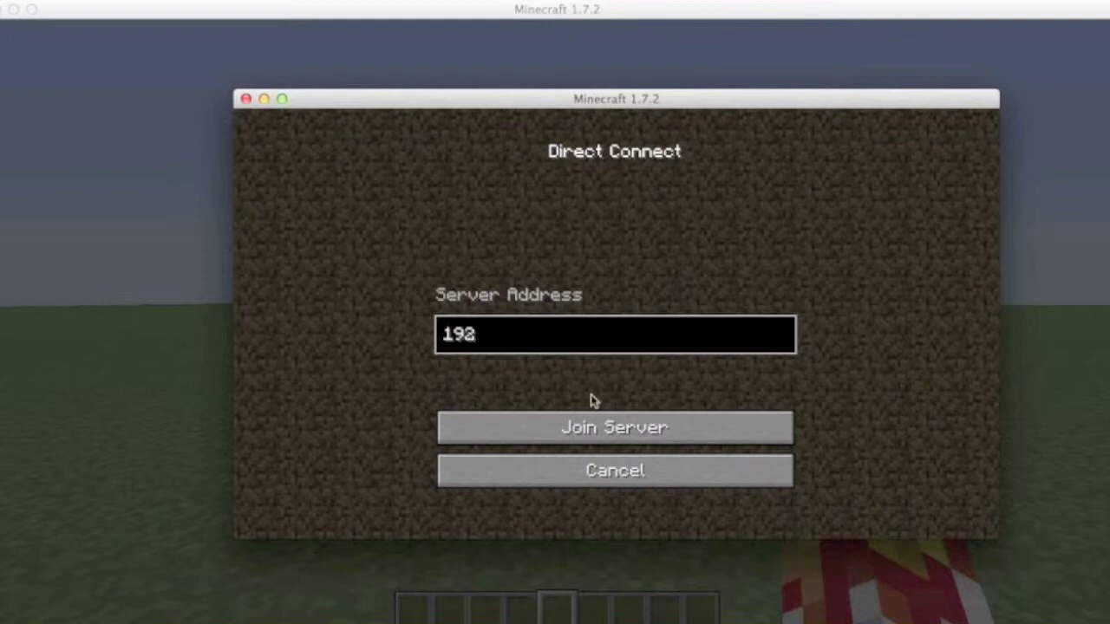
type(".")
left_click(594, 473)
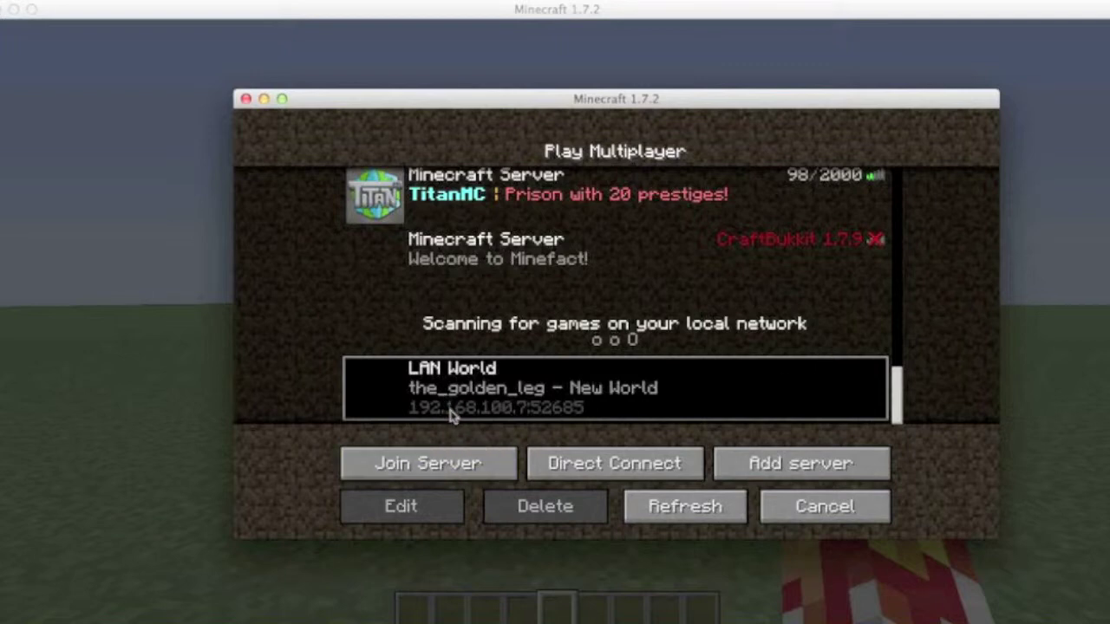
left_click(570, 477)
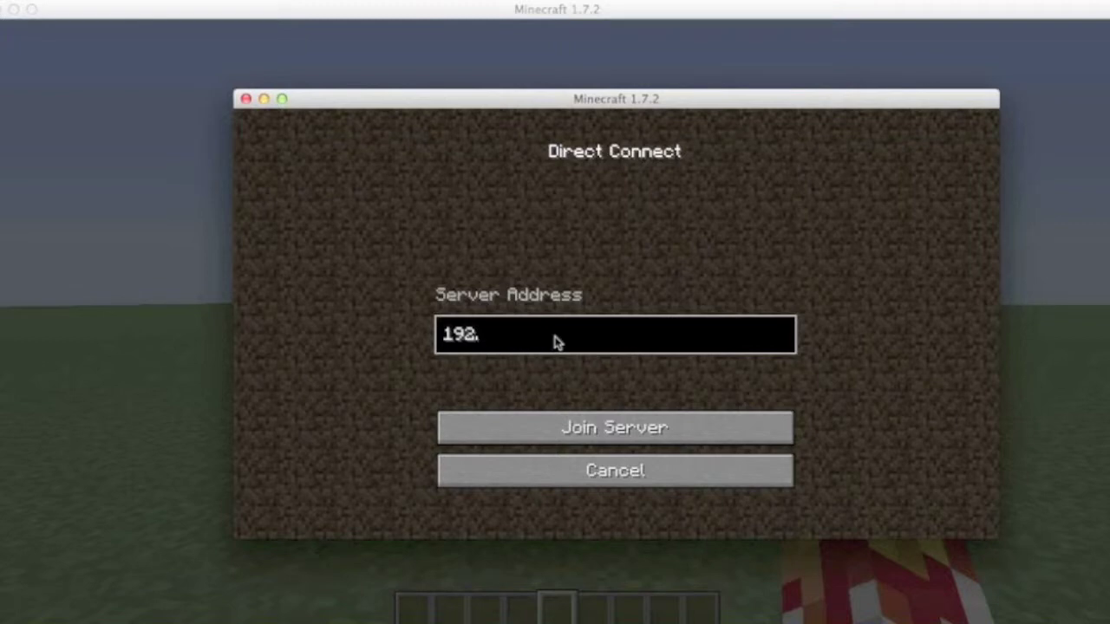
type("168")
left_click(588, 463)
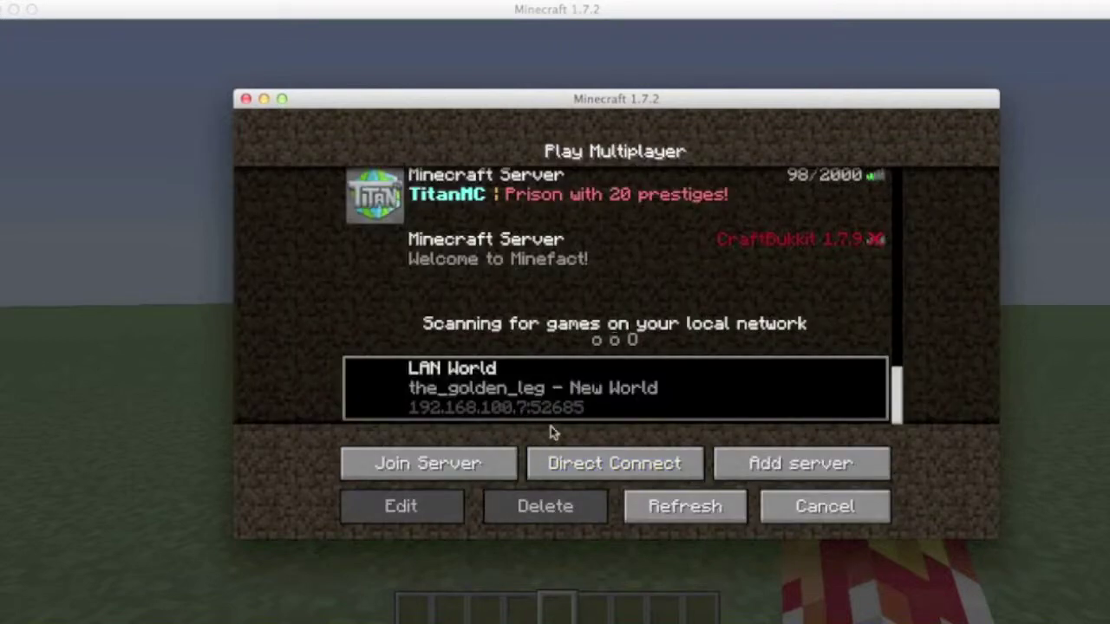
left_click(580, 464)
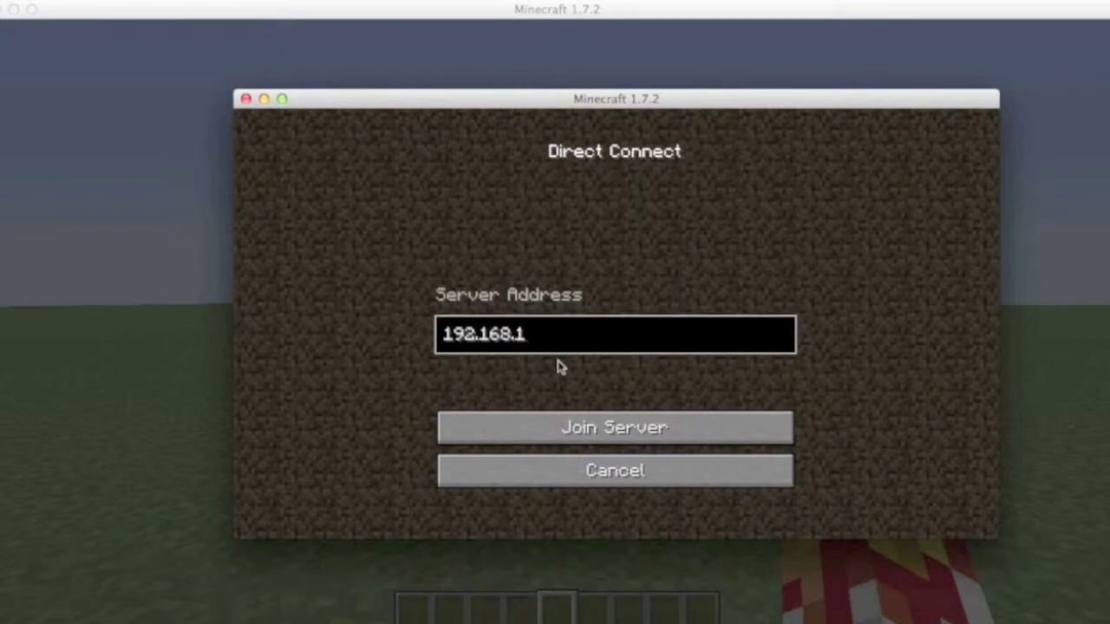
left_click(541, 475)
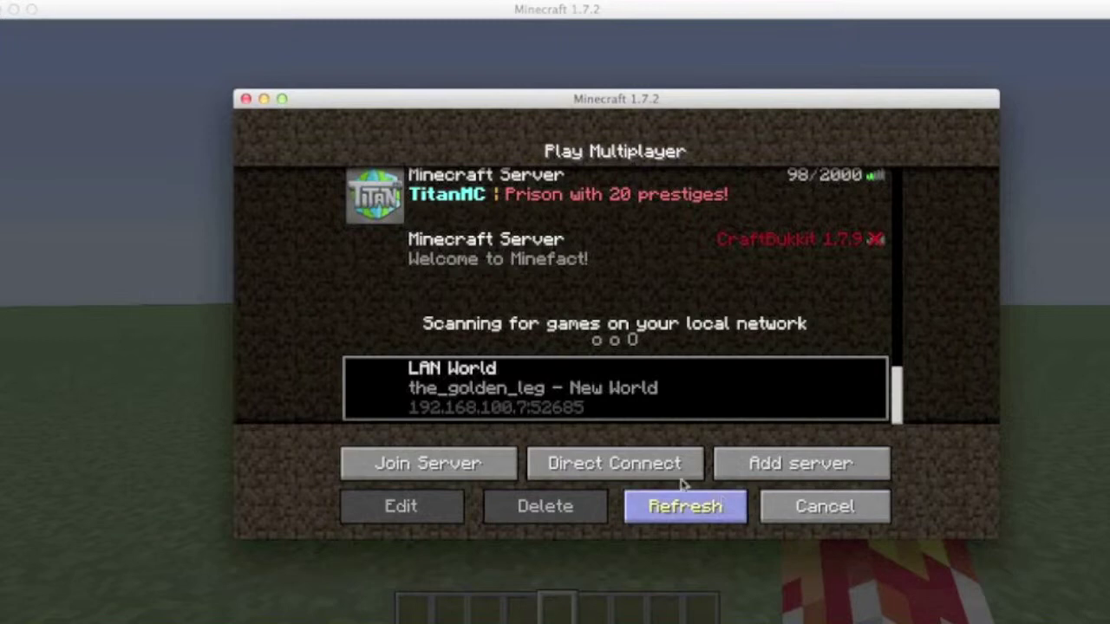
left_click(611, 463)
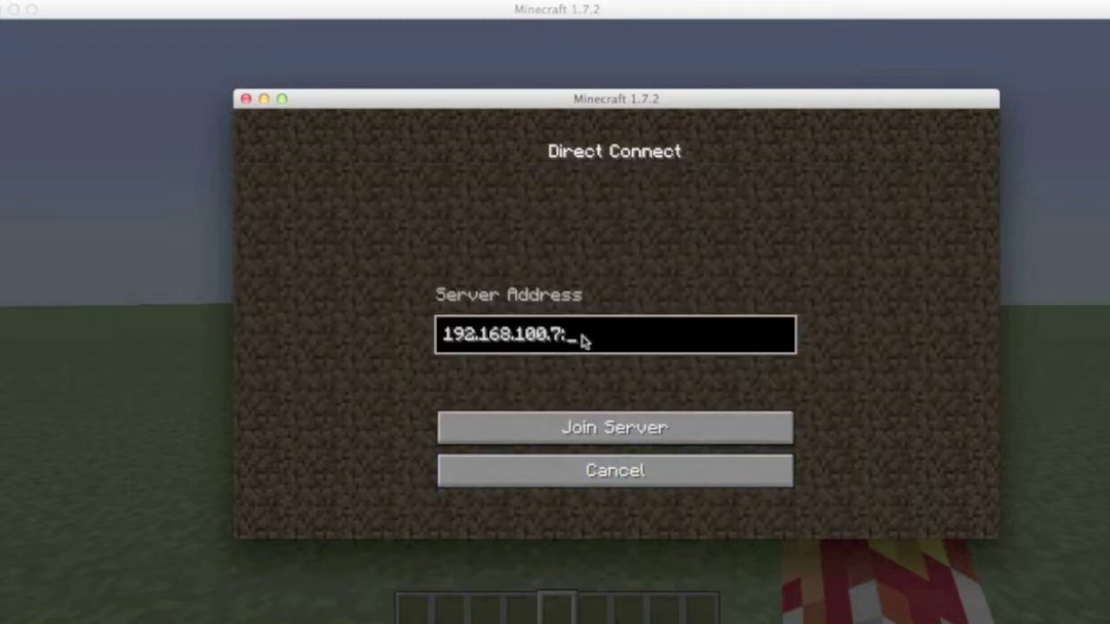
left_click(684, 482)
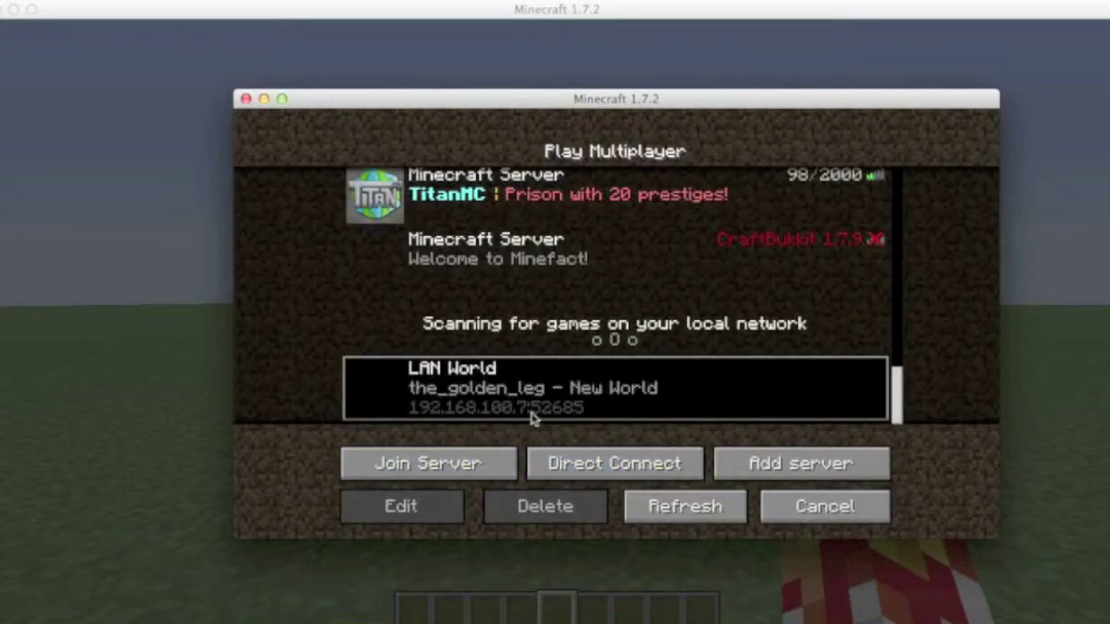
- Complete the Direct Connect address with port 52685 and return to the server list
left_click(606, 452)
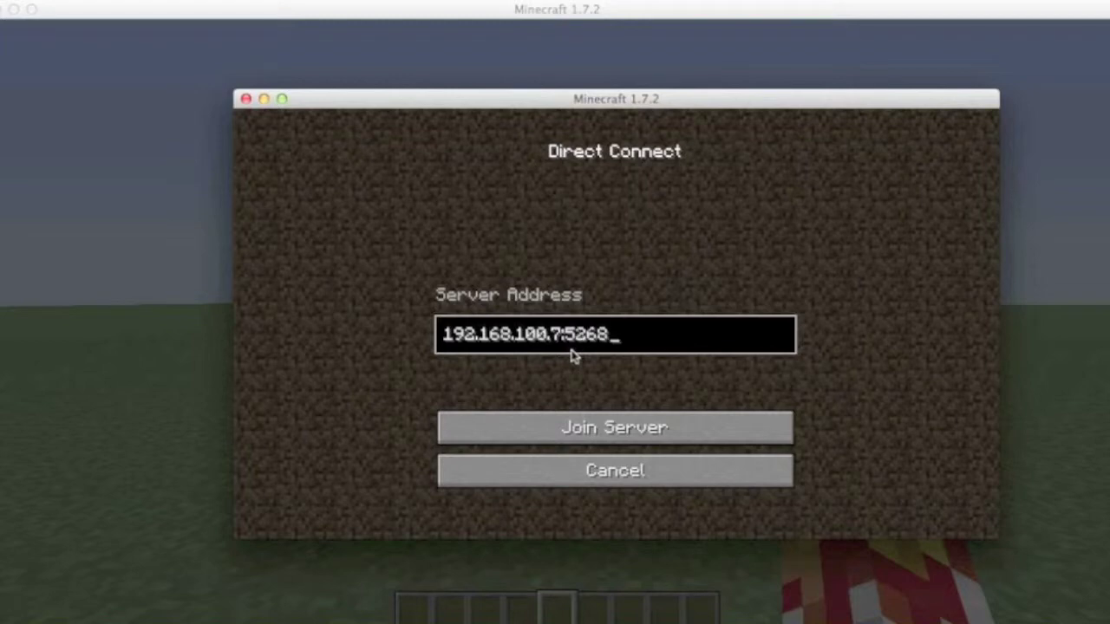
type("52685")
key("Return")
left_click(641, 468)
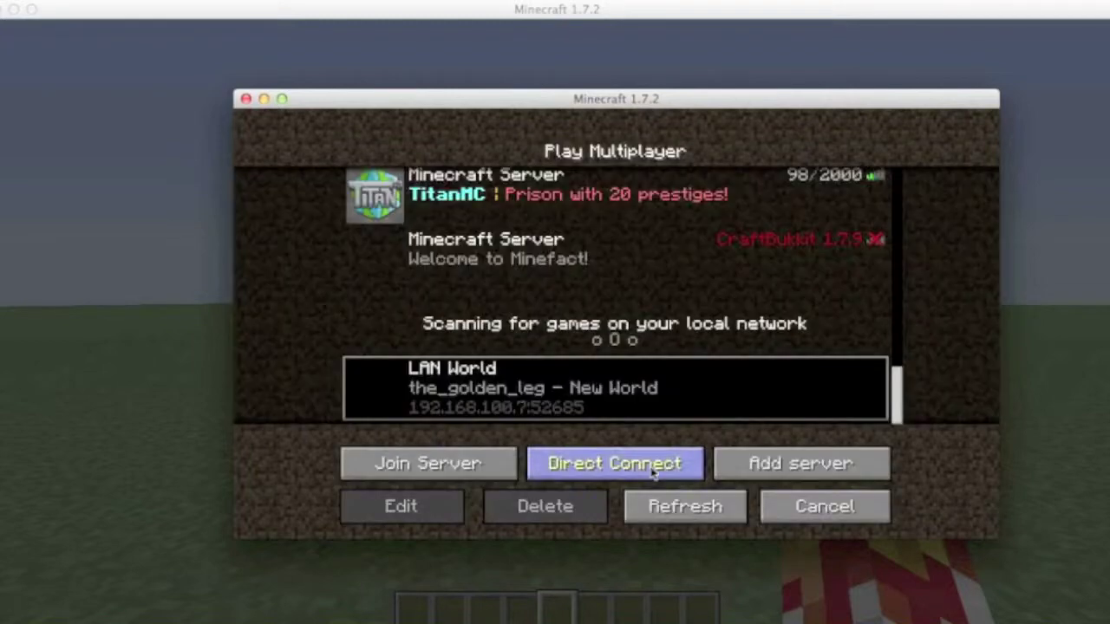
- Close the second game instance, resume New World in the first one, and walk forward
left_click(246, 99)
key("e")
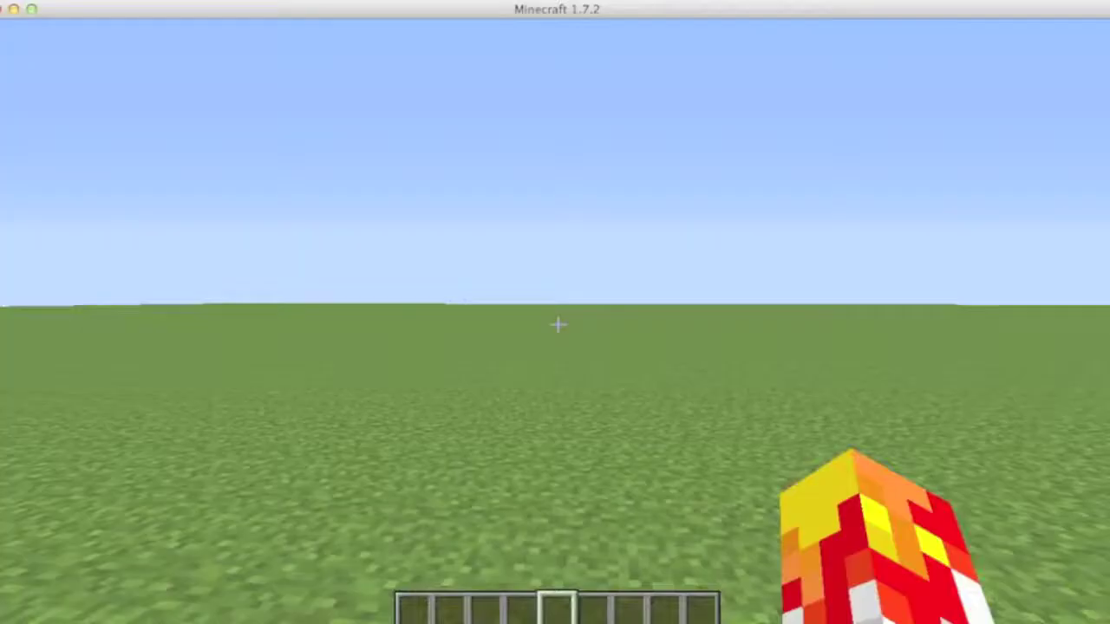
key("w")
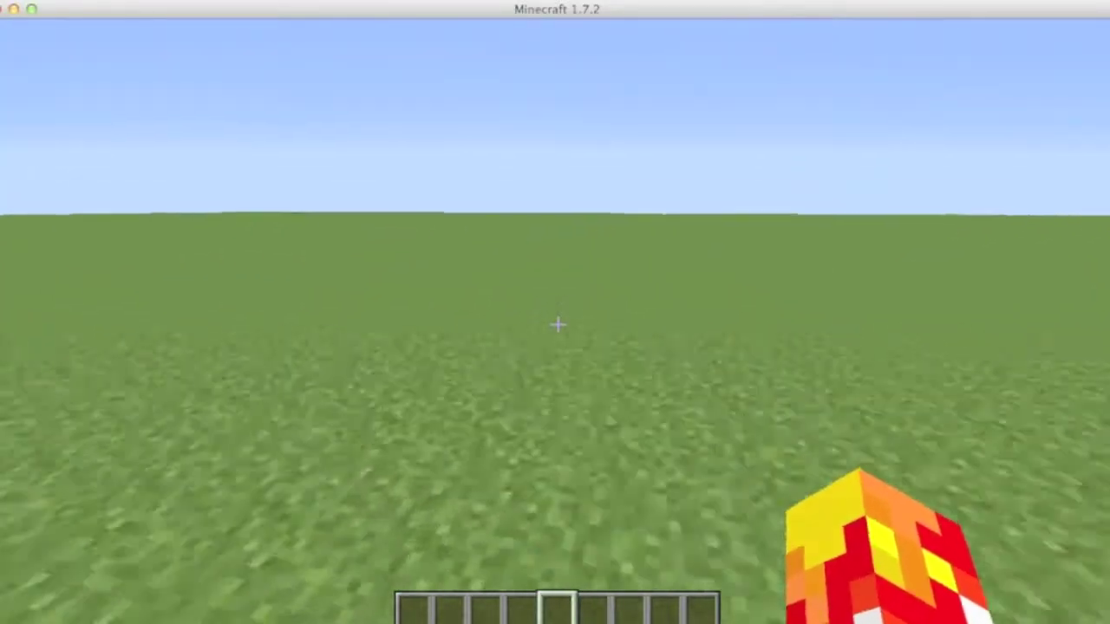
- View the player character from the third-person back and front cameras, ending in first-person view
key("F5")
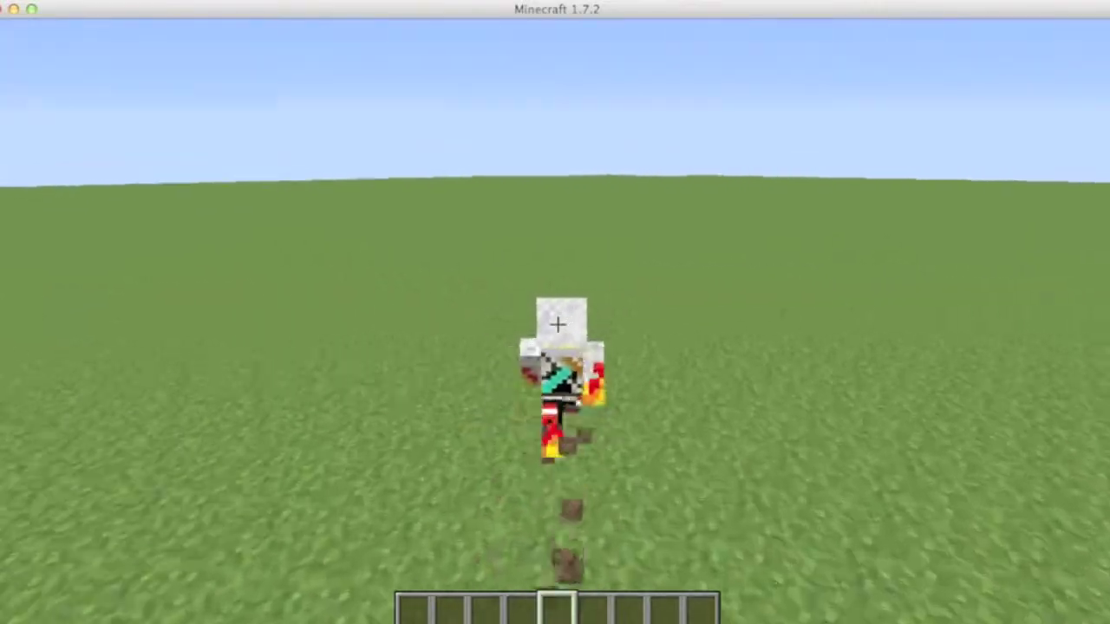
key("F5")
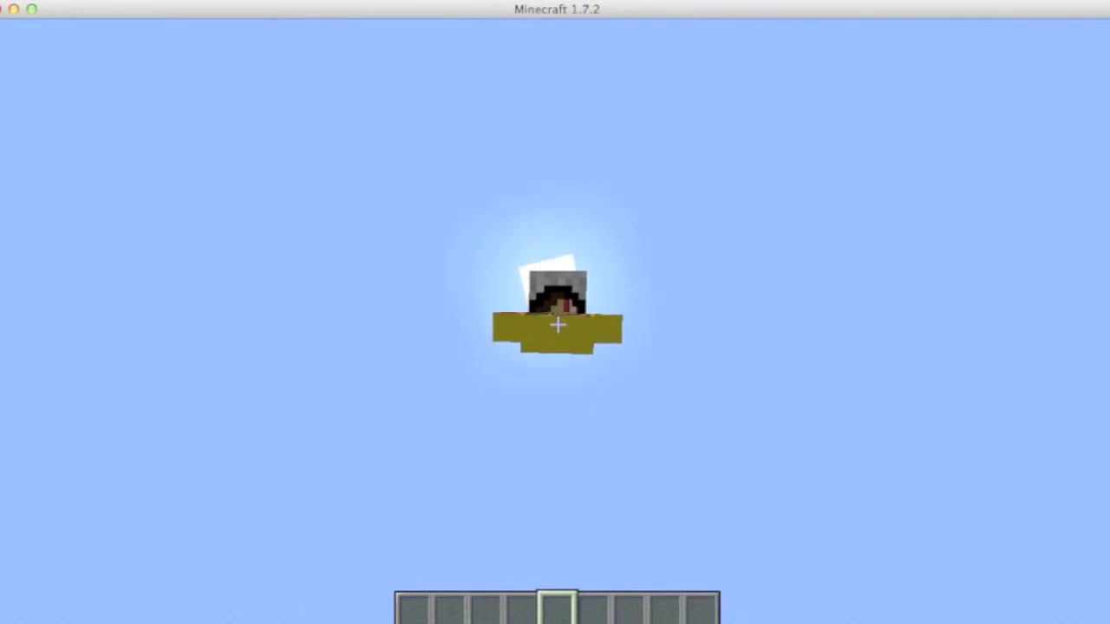
key("F5")
key("F5")
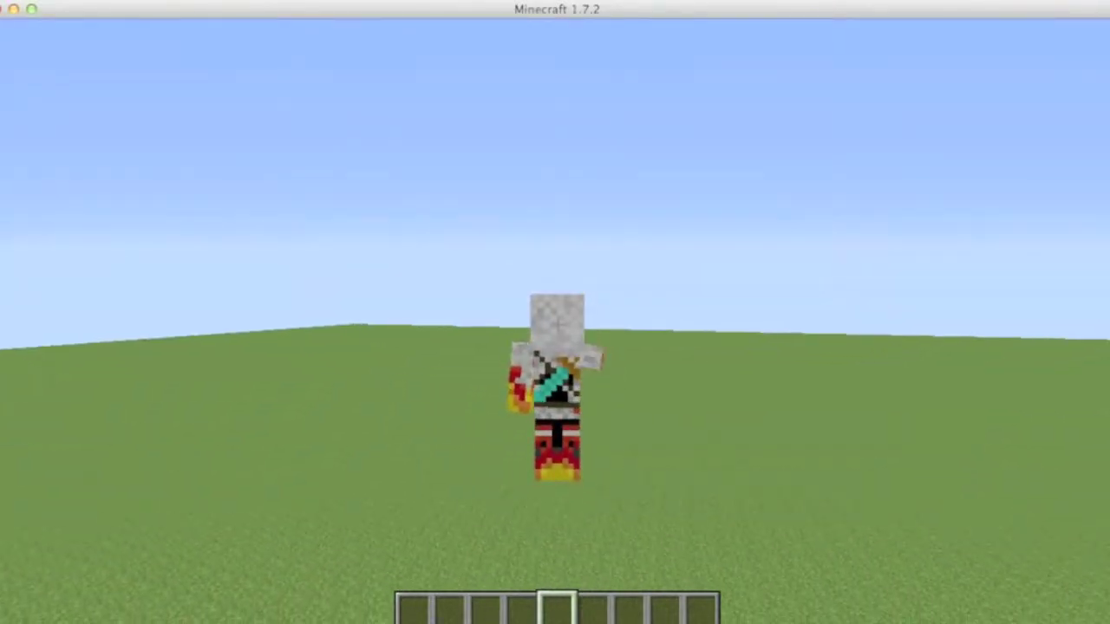
key("F5")
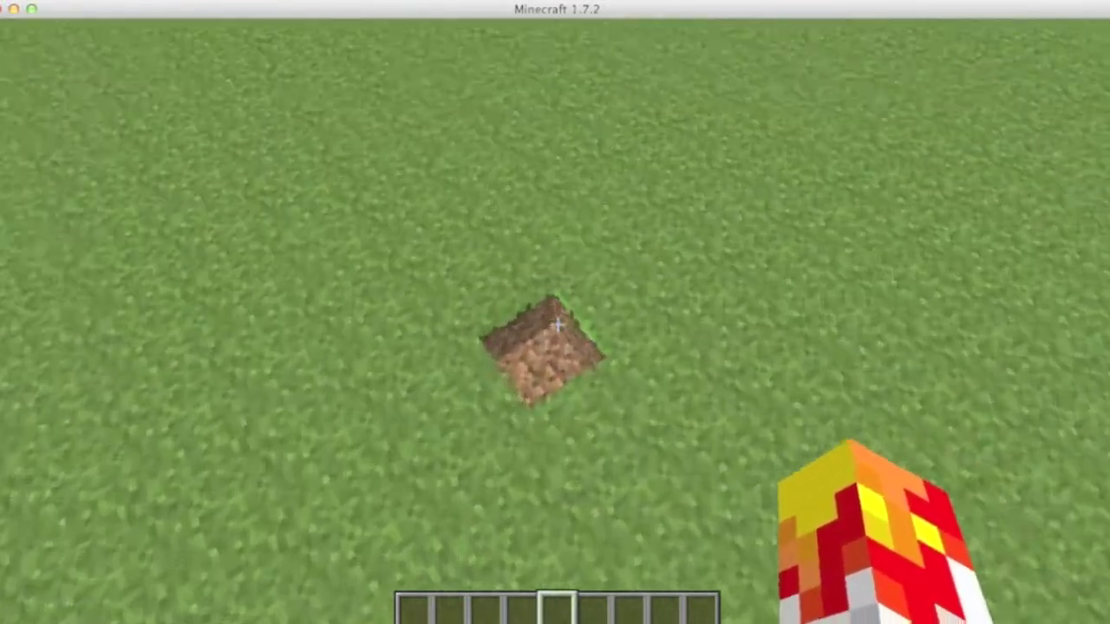
- Fill the dug hole in the grass with a dirt block, and open the inventory with a grass block picked into the hotbar
left_click(556, 325)
key("1")
right_click(557, 325)
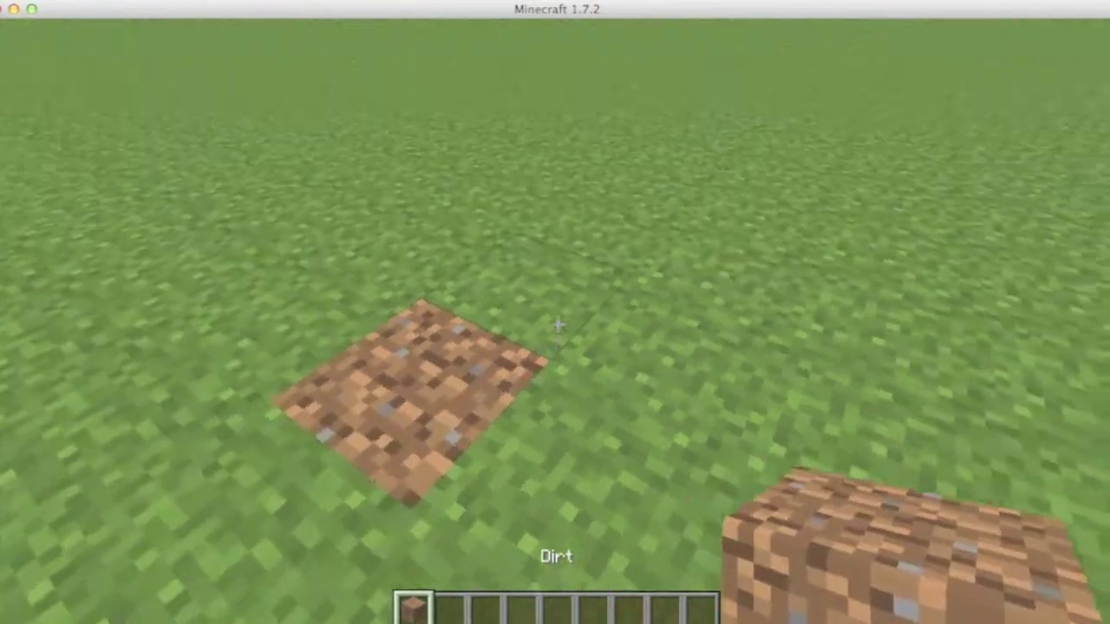
middle_click(559, 325)
key("e")
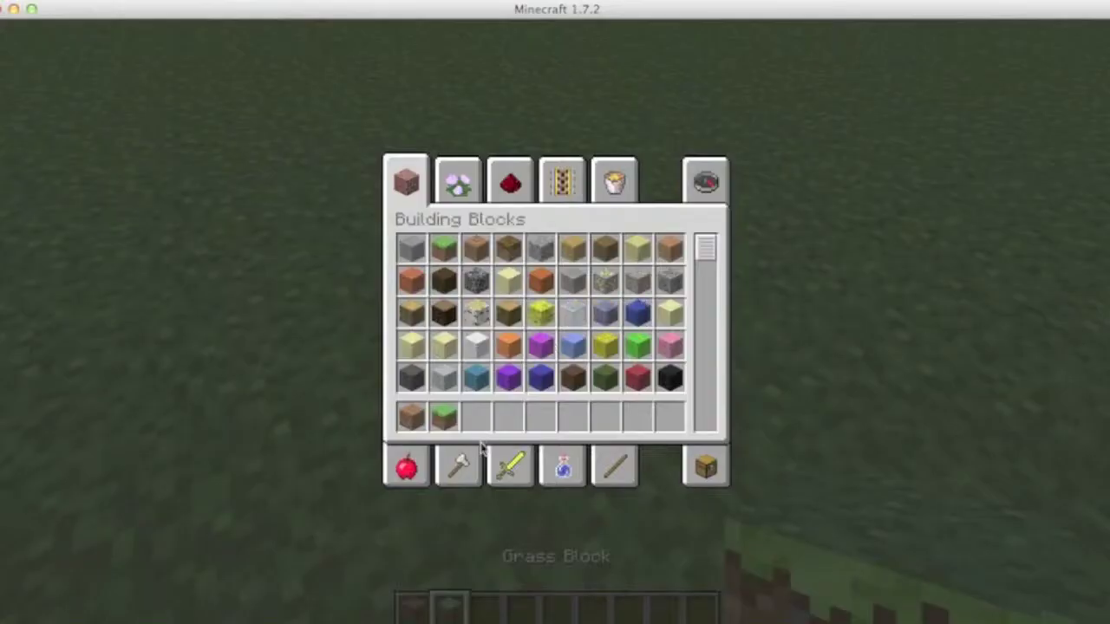